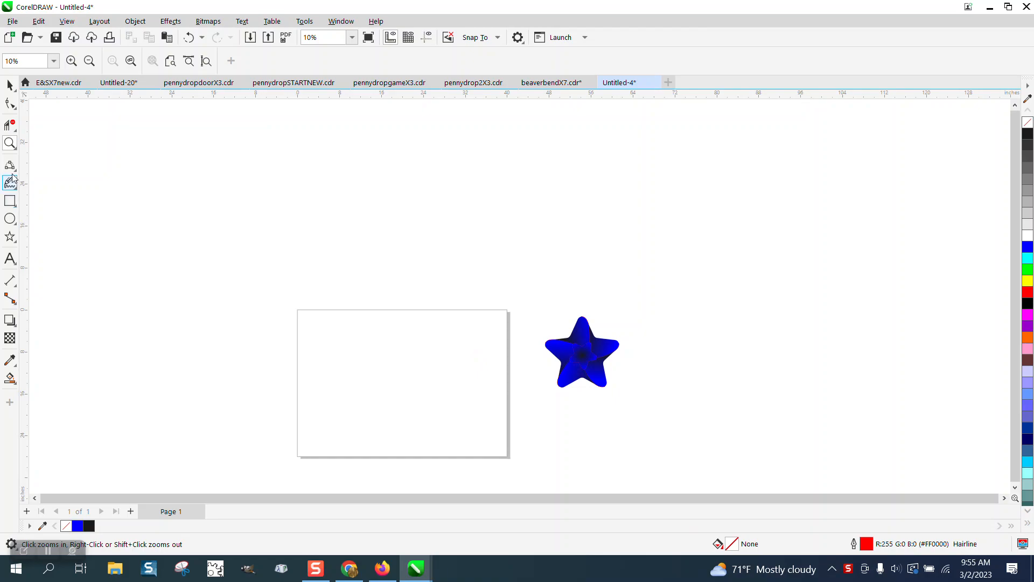
Step: Draw a five-pointed star about 16.8 inches wide and 16 inches high, centred on the page
left_click_drag(292, 303, 550, 480)
left_click(18, 244)
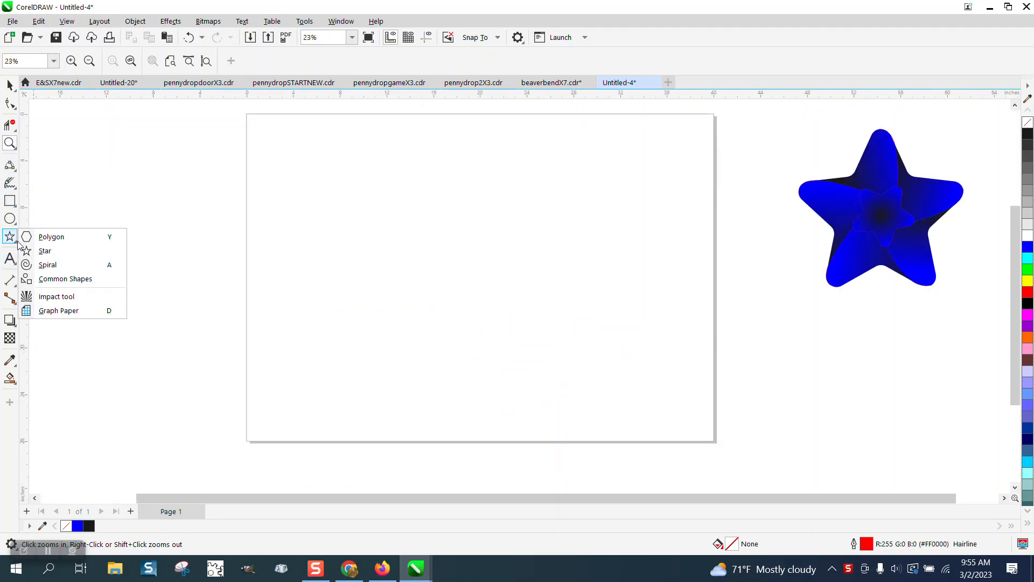
left_click(43, 253)
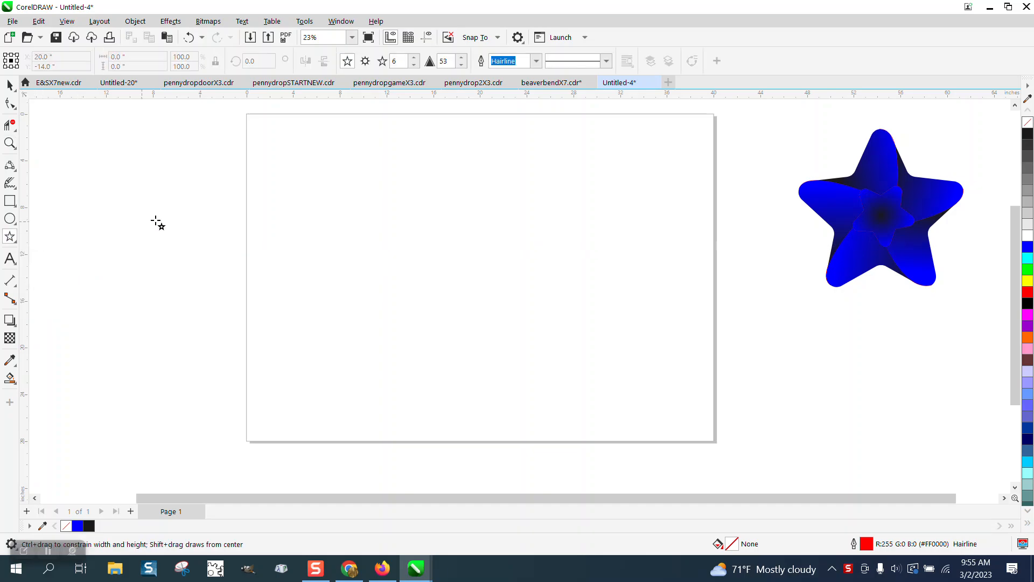
left_click_drag(544, 204, 397, 397)
key("p")
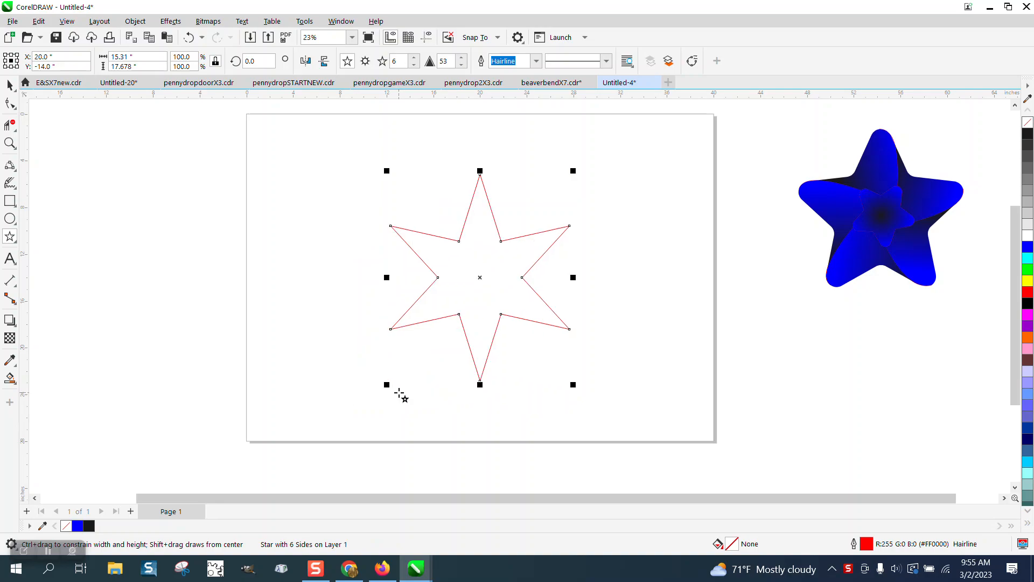
left_click(414, 65)
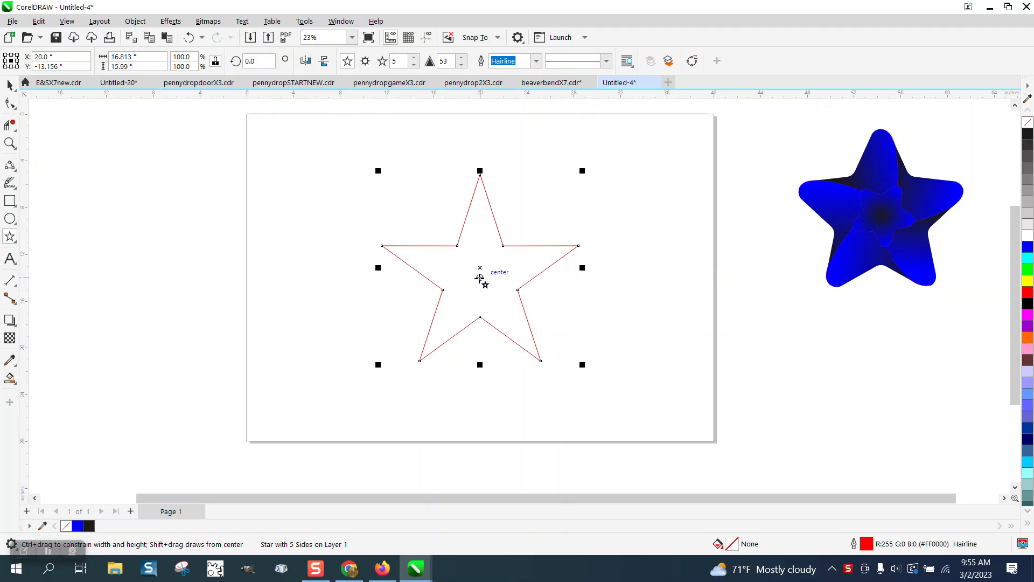
Step: Show the guidelines that cross at the centre of the page
left_click(428, 39)
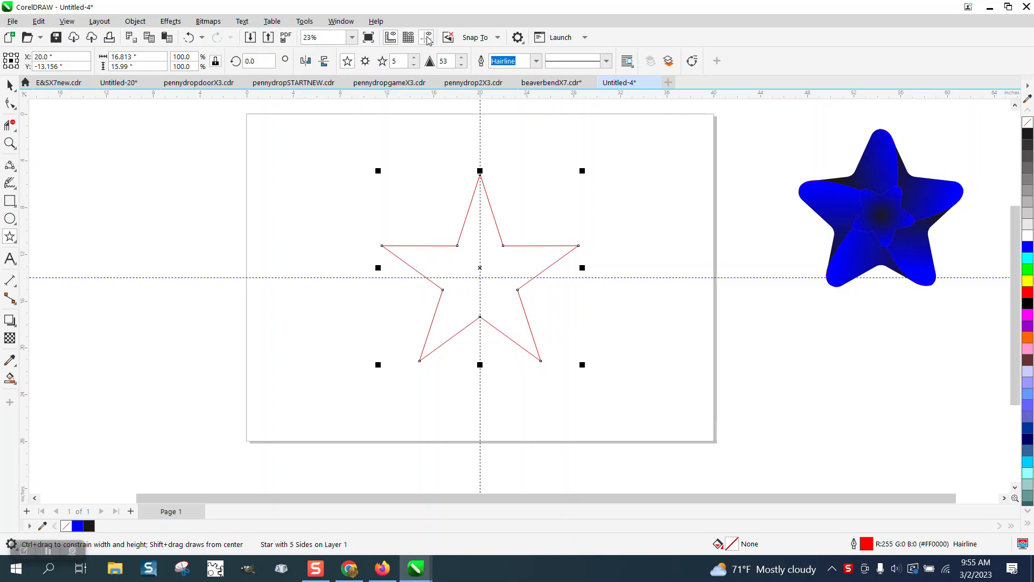
left_click(7, 144)
left_click_drag(383, 230, 632, 343)
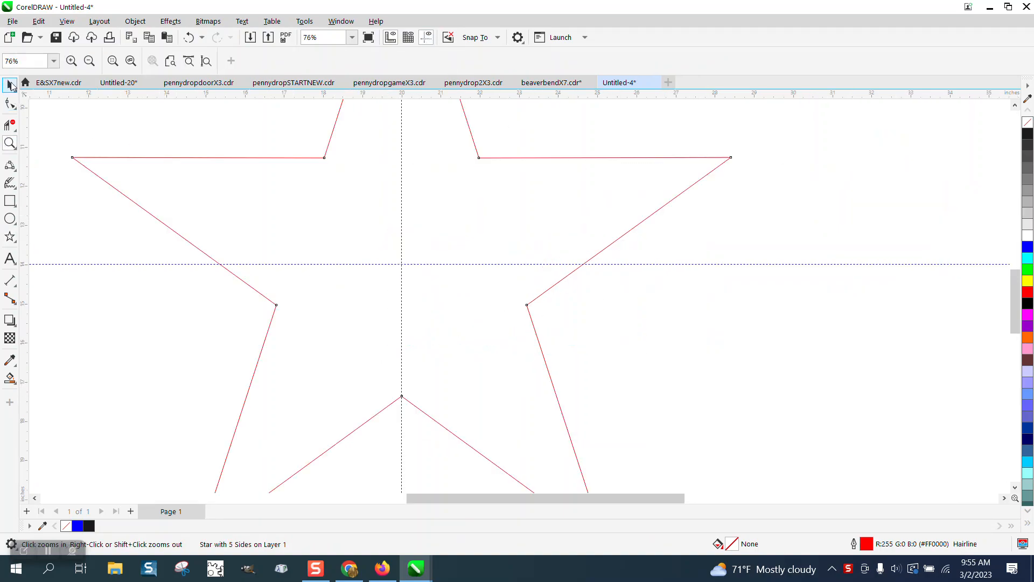
key("space")
scroll(491, 298, "down", 3)
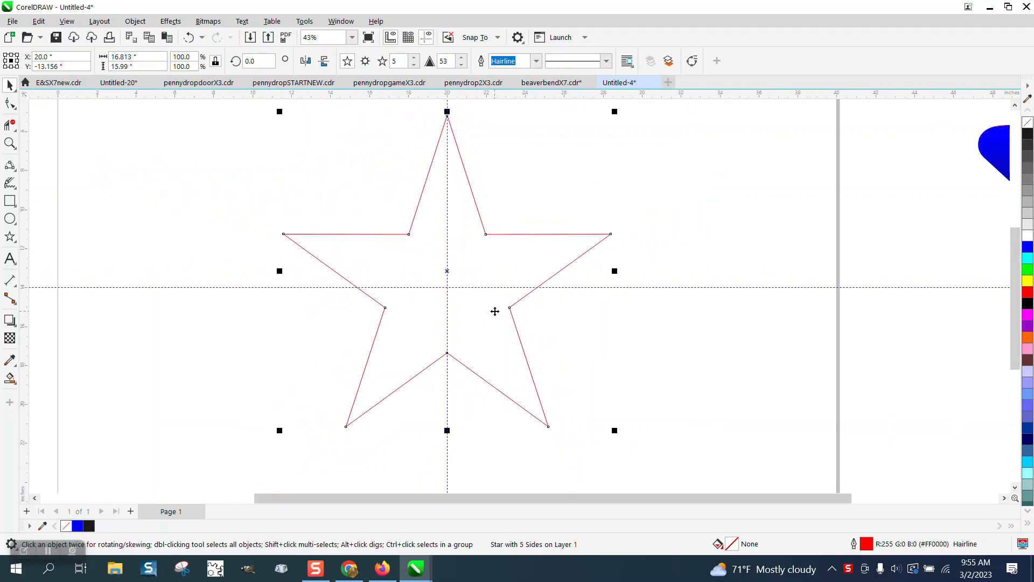
scroll(519, 301, "down", 3)
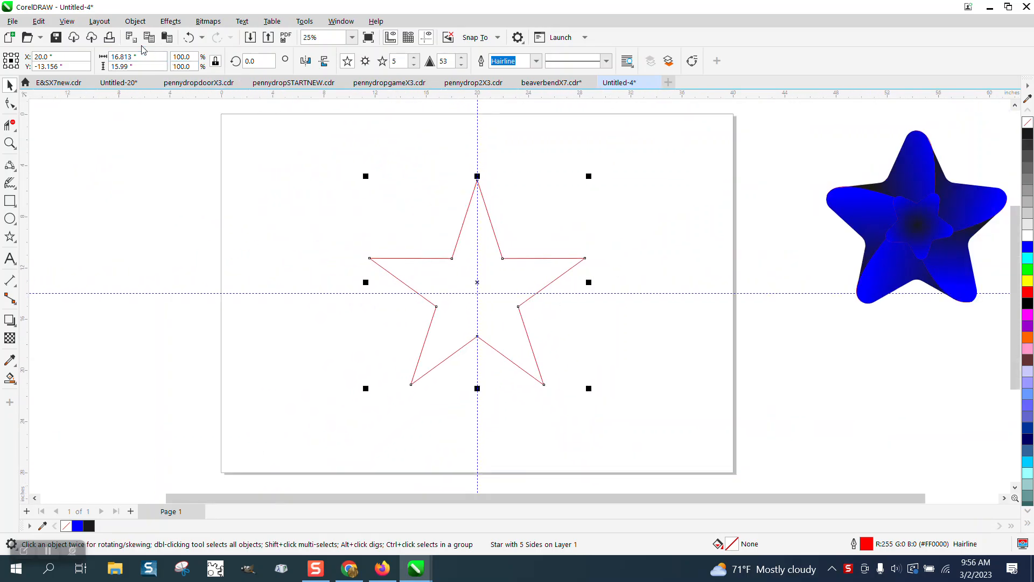
Step: Convert the star to curves and select all of its nodes for shaping
left_click(135, 21)
left_click(189, 342)
left_click(10, 106)
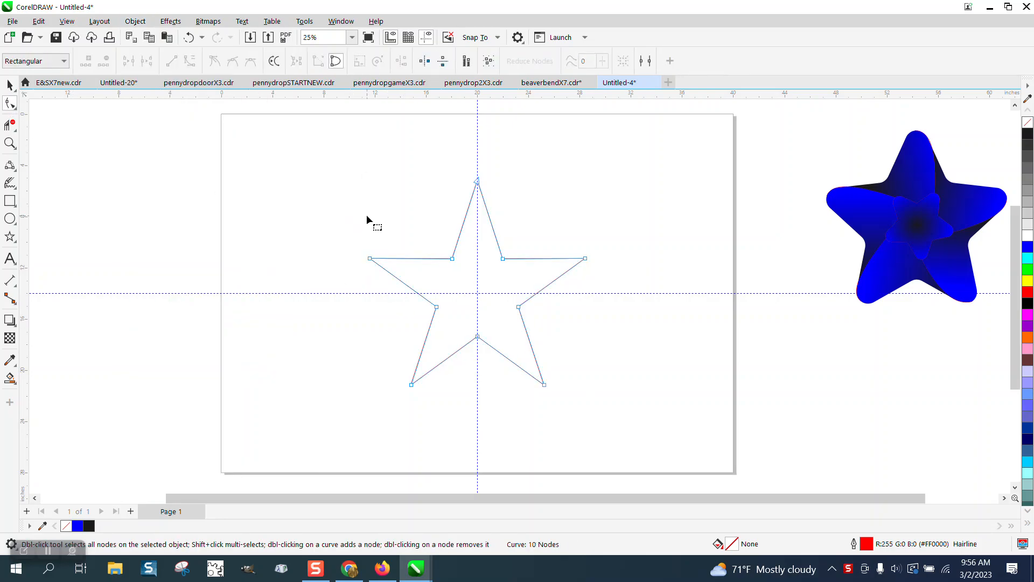
left_click_drag(538, 398, 659, 423)
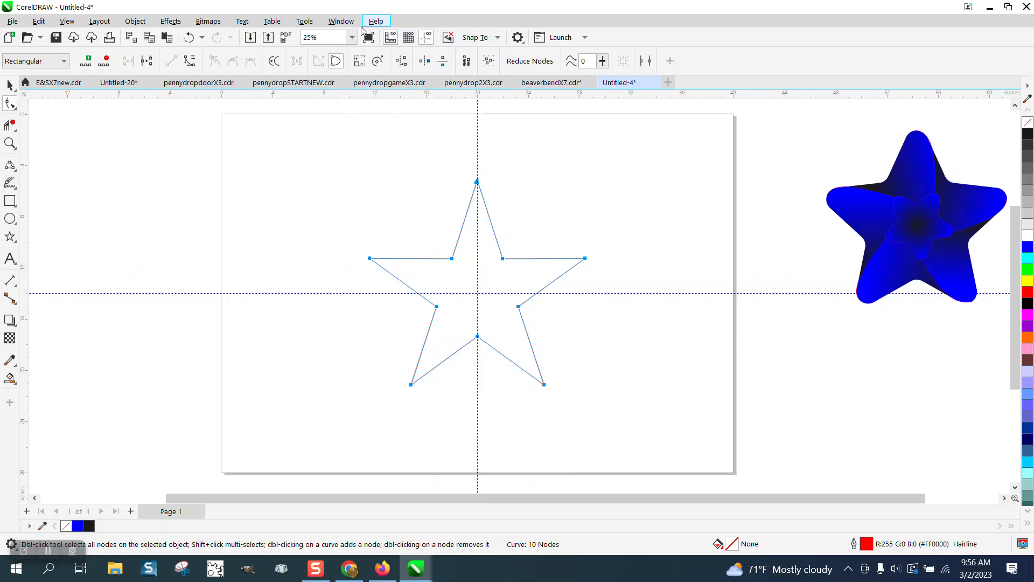
Step: Open the Corners settings for the star's selected nodes
left_click(346, 24)
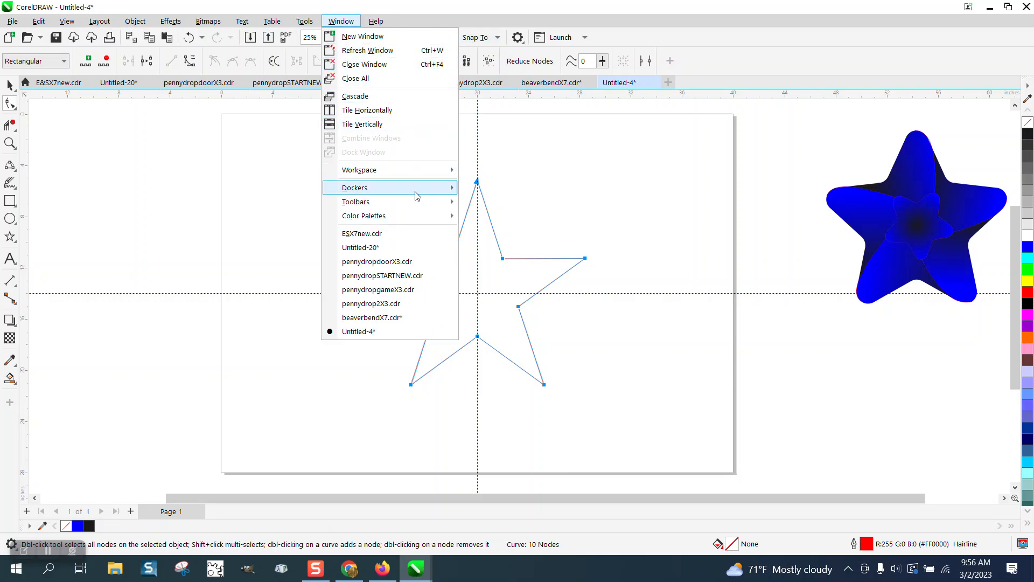
mouse_move(415, 191)
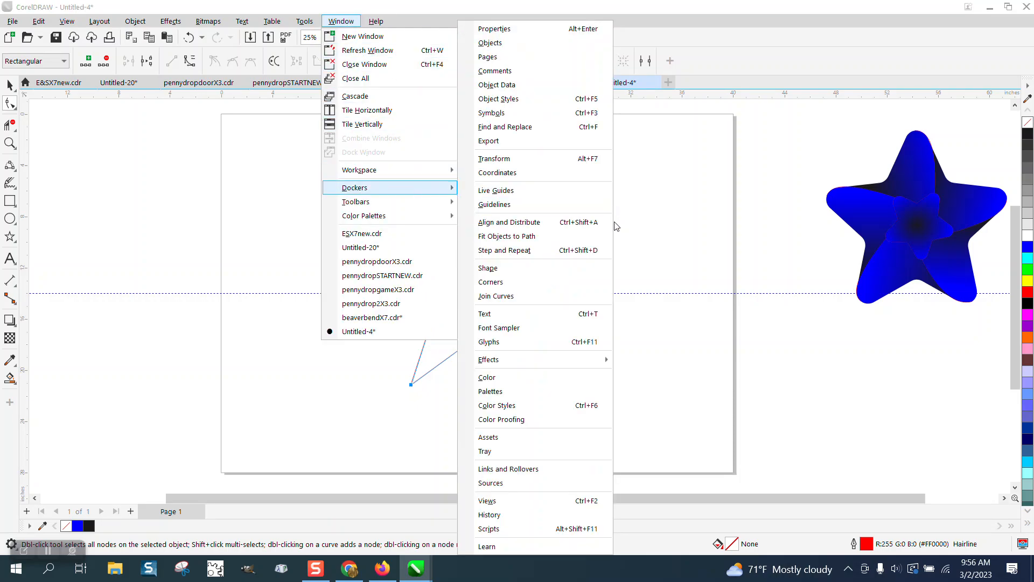
left_click(491, 282)
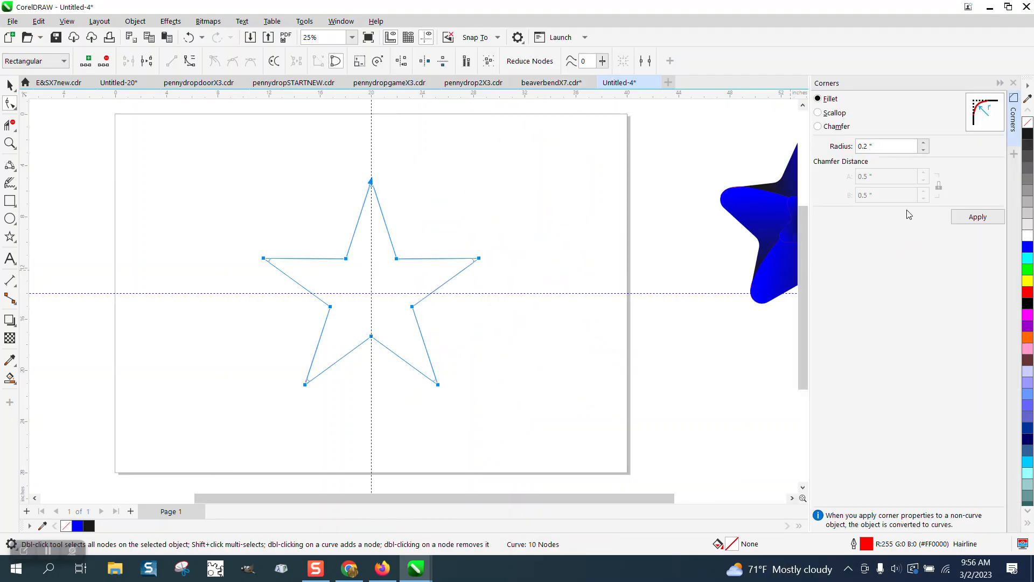
Step: Raise the fillet radius to 0.4 inches and reselect all of the star's nodes
left_click(924, 143)
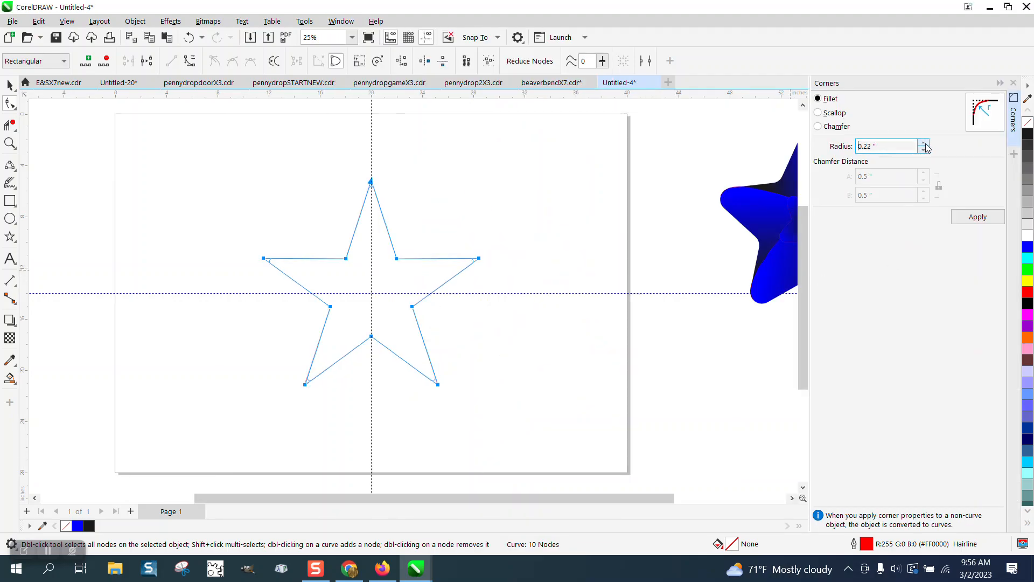
left_click(924, 143)
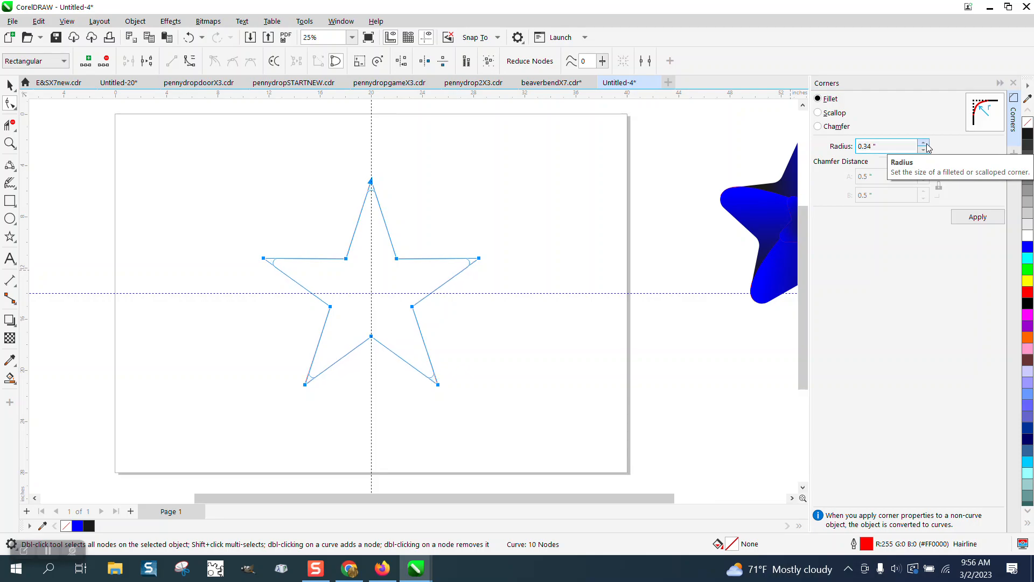
left_click(925, 143)
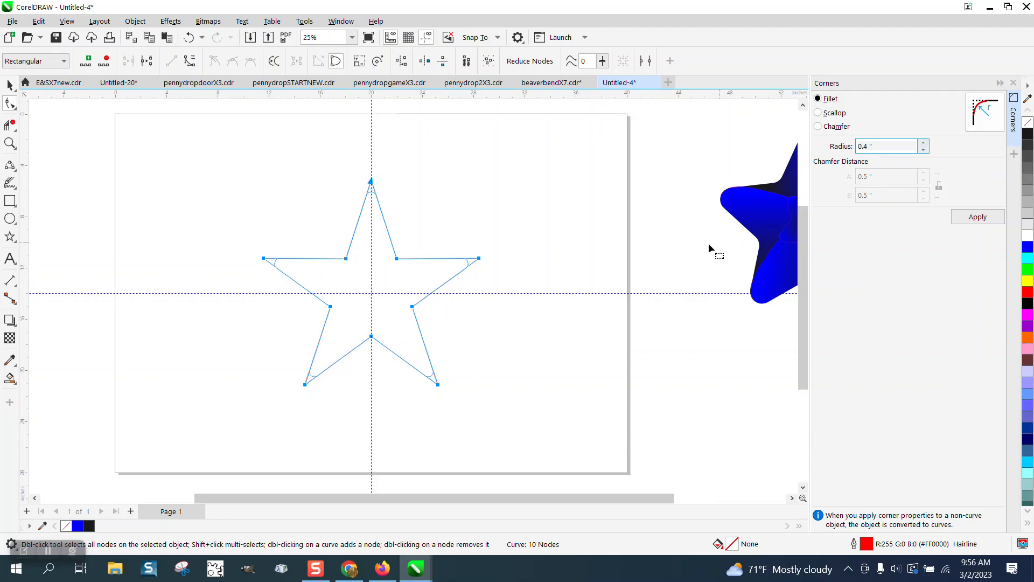
left_click(431, 240)
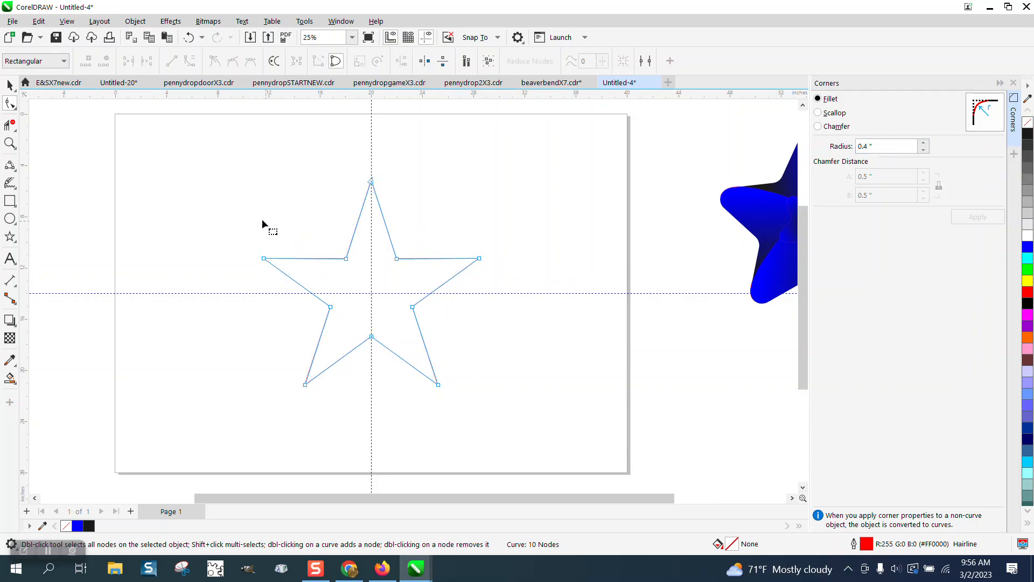
left_click_drag(589, 443, 589, 441)
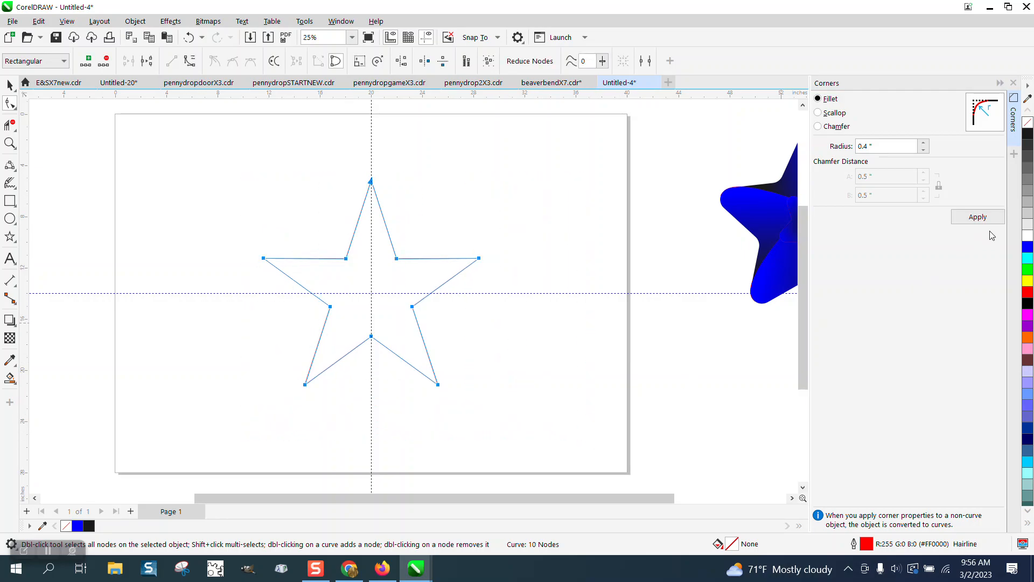
Step: Apply a fillet with a radius of 0.7 inches to all of the star's corners
left_click_drag(867, 147, 818, 146)
type(".7")
key("Return")
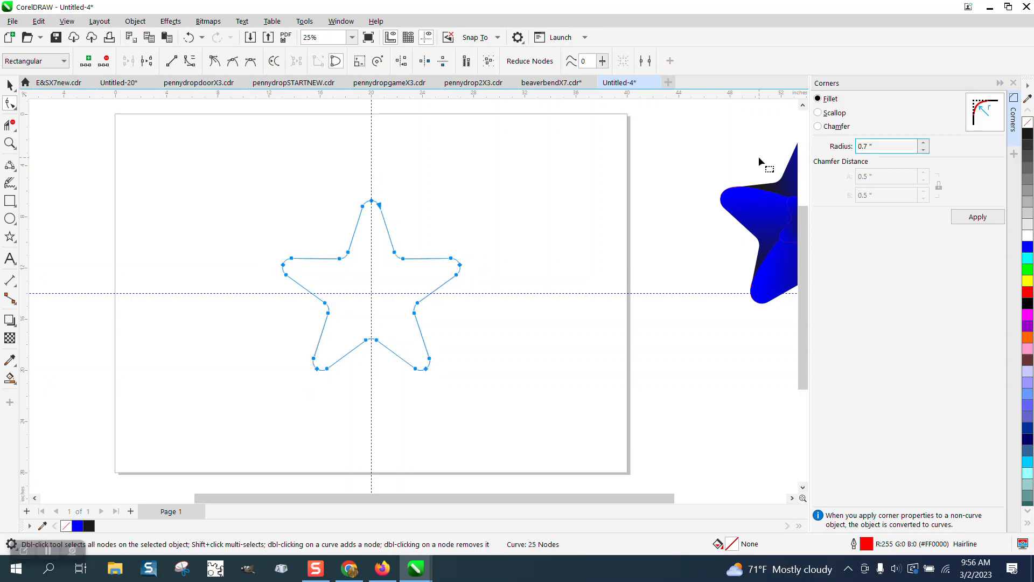
Step: Create a concentric copy of the rounded star inside it, scaled down to about 39.2%
left_click(682, 268)
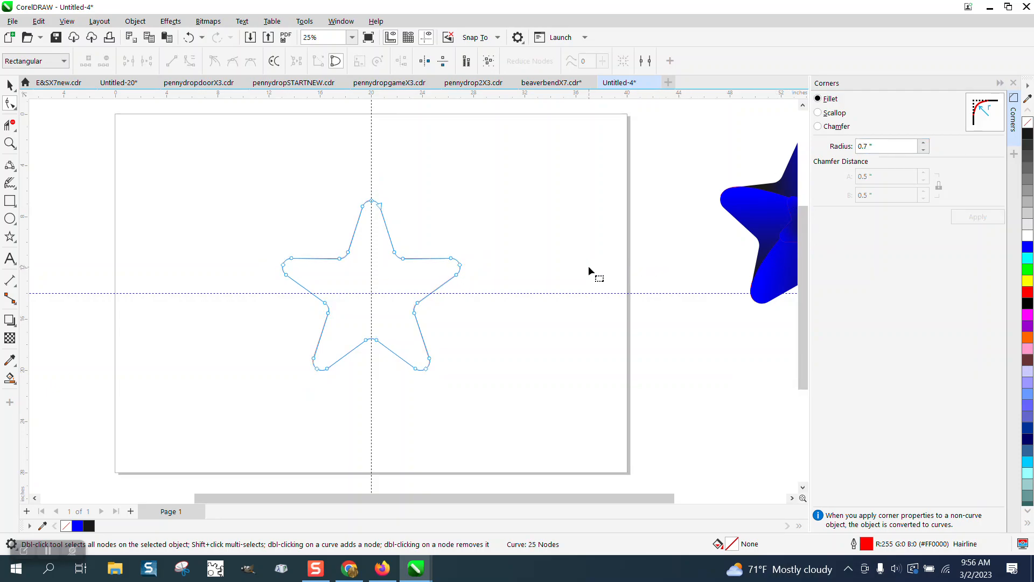
left_click(9, 85)
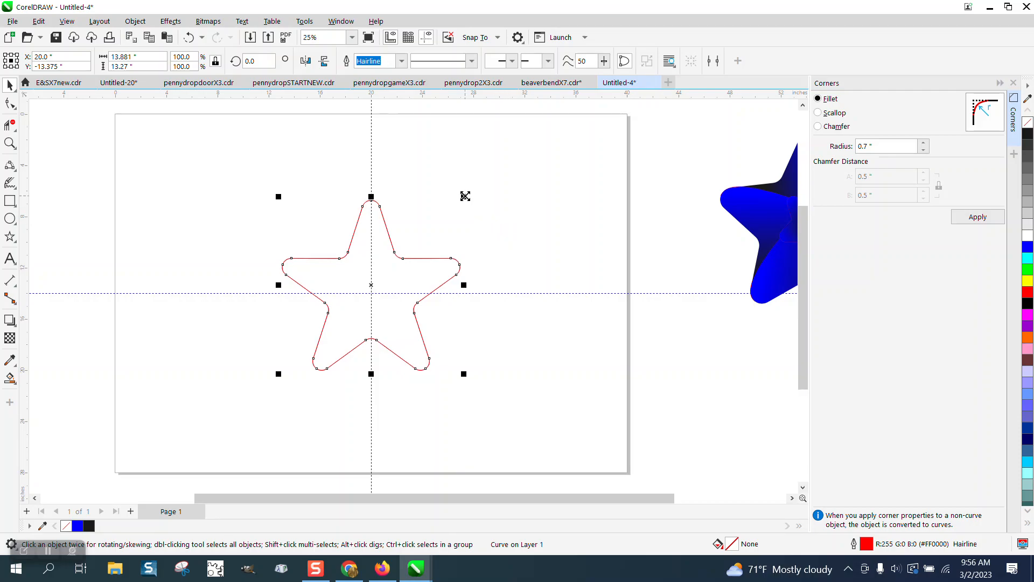
left_click_drag(465, 196, 436, 249)
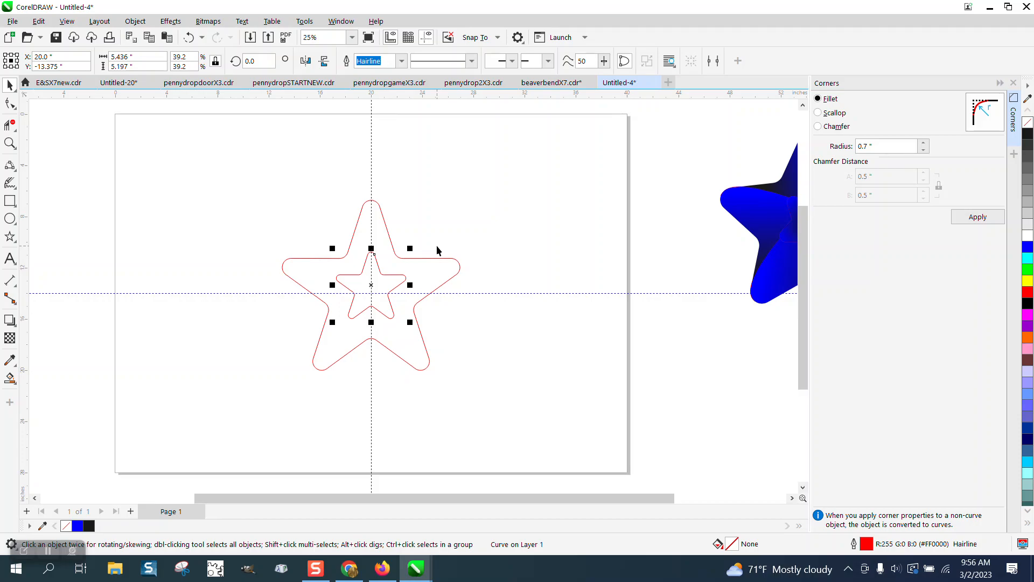
Step: Move the small inner star's rotation centre onto the intersection of the guidelines
left_click(7, 144)
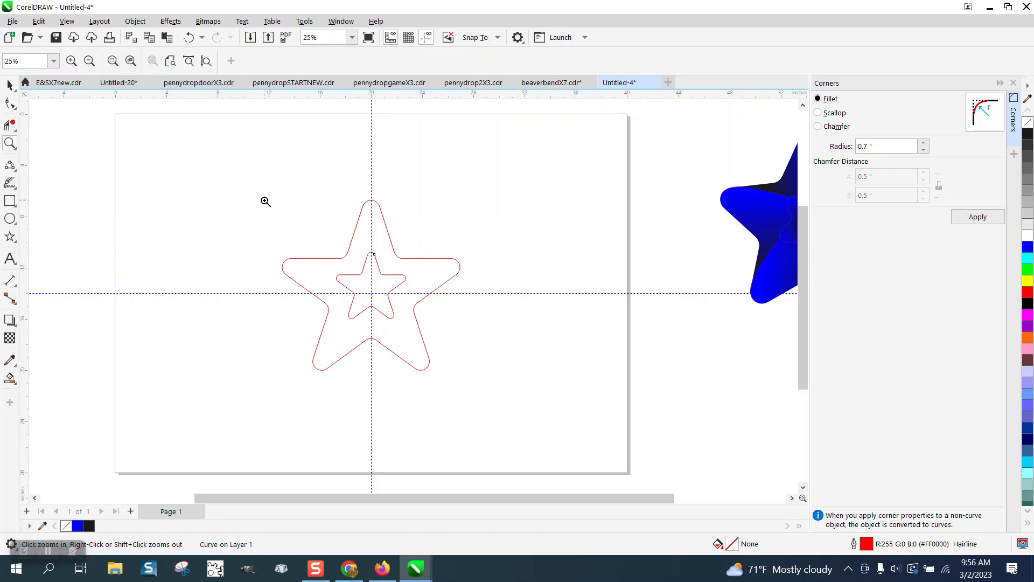
left_click_drag(544, 403, 542, 402)
left_click(9, 85)
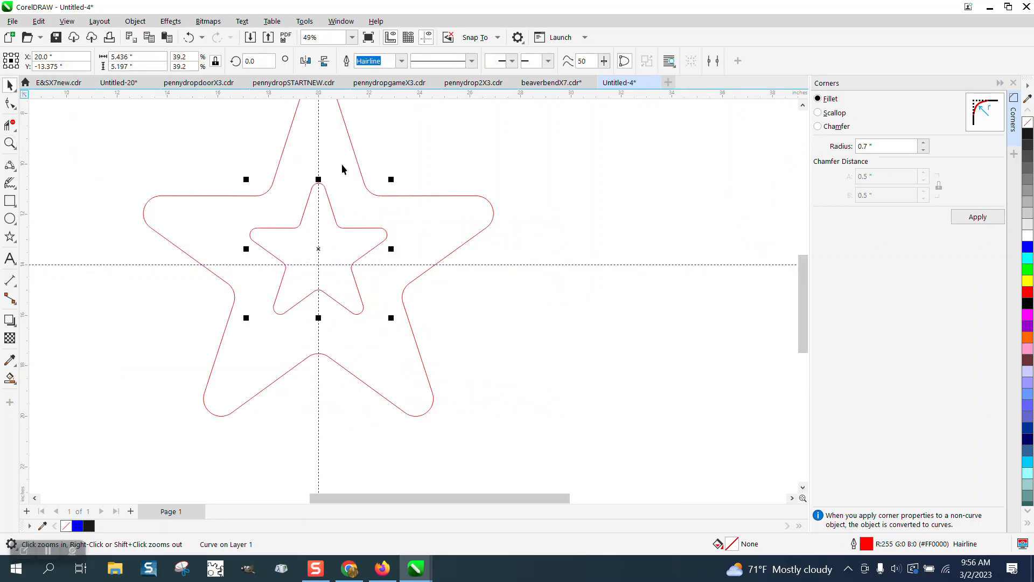
left_click(521, 233)
left_click(383, 233)
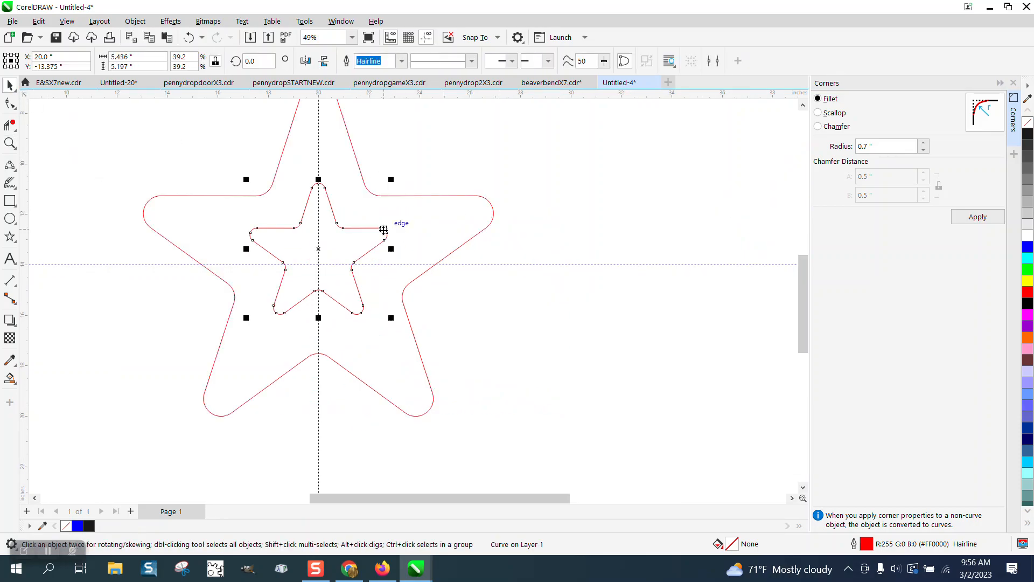
left_click(383, 234)
left_click_drag(318, 249, 318, 264)
Step: Try rotating the inner star by about 35.6 degrees, and undo the rotation
left_click(342, 229)
left_click(341, 228)
left_click_drag(391, 179, 327, 178)
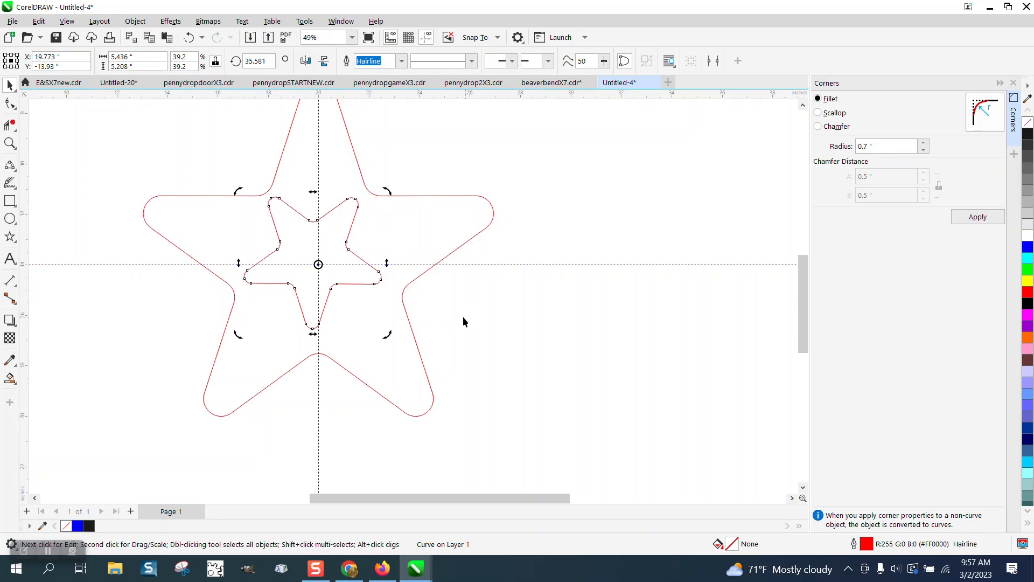
left_click(188, 36)
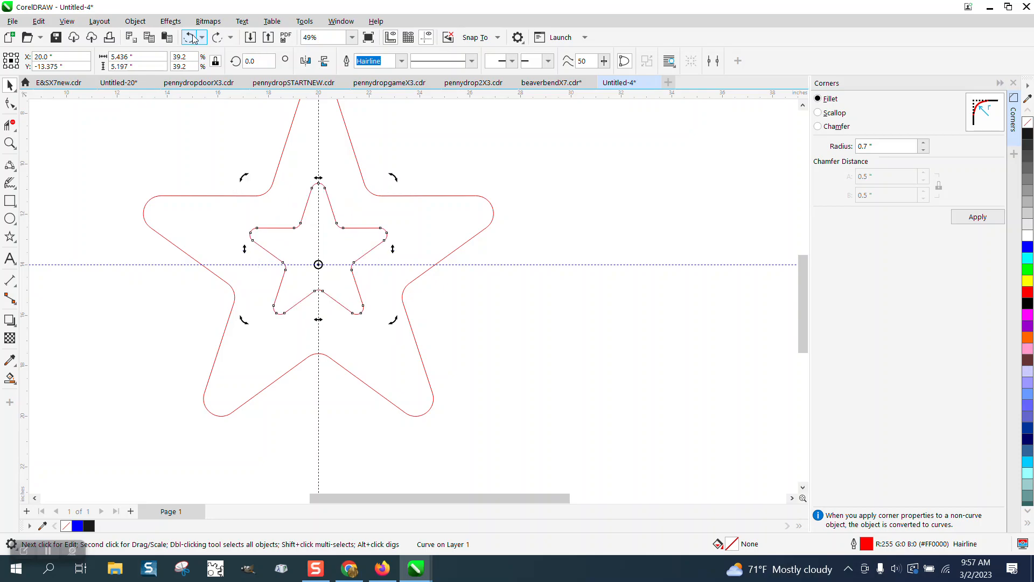
Step: Scale the inner star down to about 31.6% and rotate it about 36.7 degrees
left_click(557, 236)
left_click(360, 227)
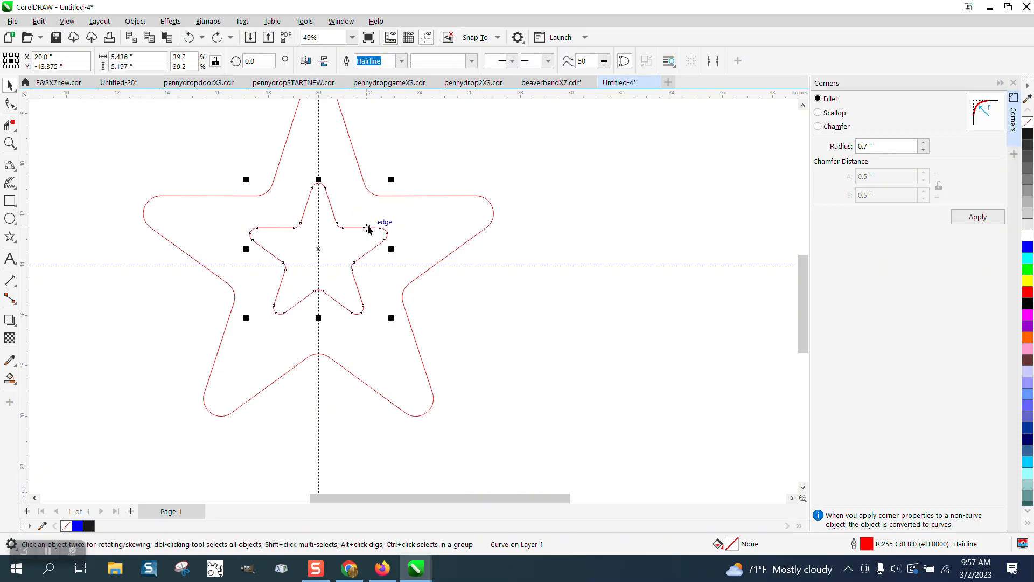
left_click_drag(392, 181, 323, 167)
Step: Move the rotated inner star so it is centred on the intersection of the guidelines
left_click(322, 244)
left_click(351, 228)
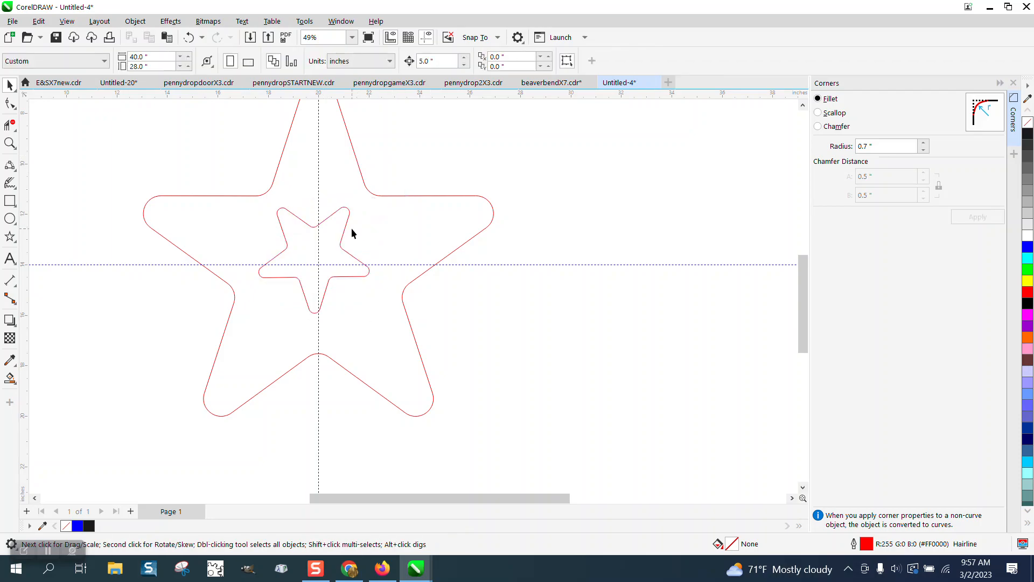
left_click(338, 246)
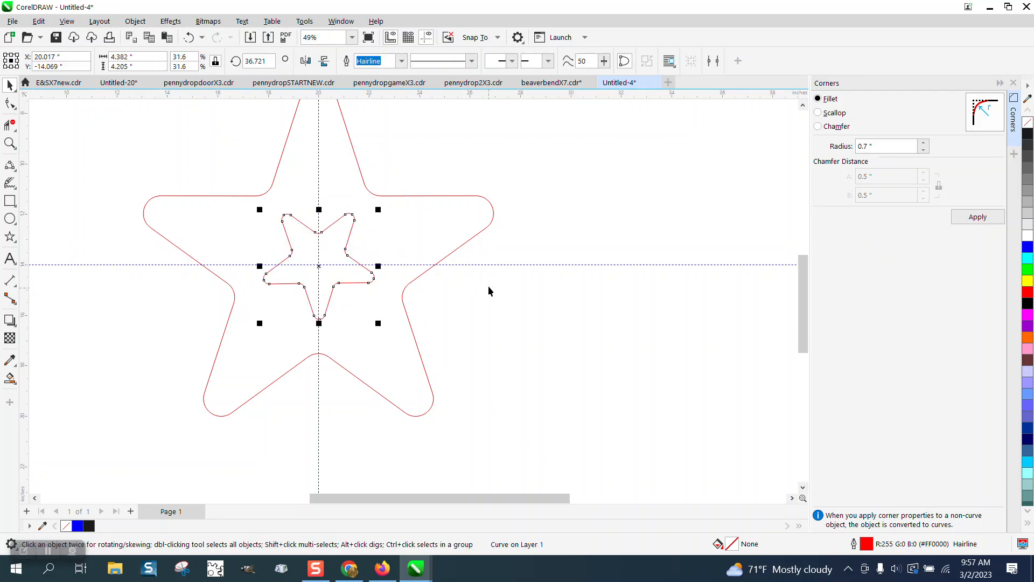
Step: Draw a 3-Point Curve spanning about 5.55 inches from the inner star's upper-left tip to the outer star's left tip, bowed upward
scroll(461, 247, "down", 2)
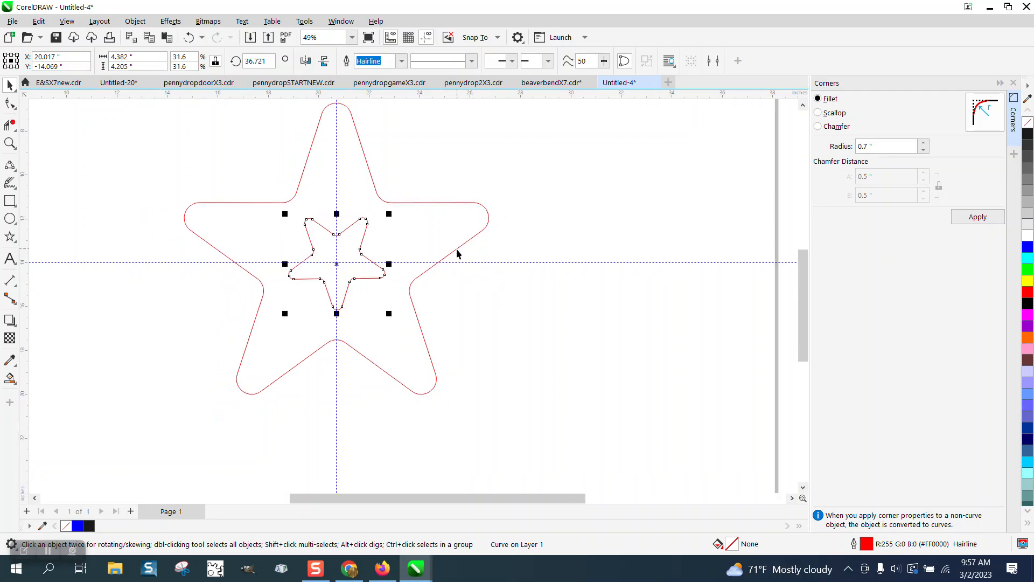
left_click(10, 143)
left_click_drag(206, 125, 572, 386)
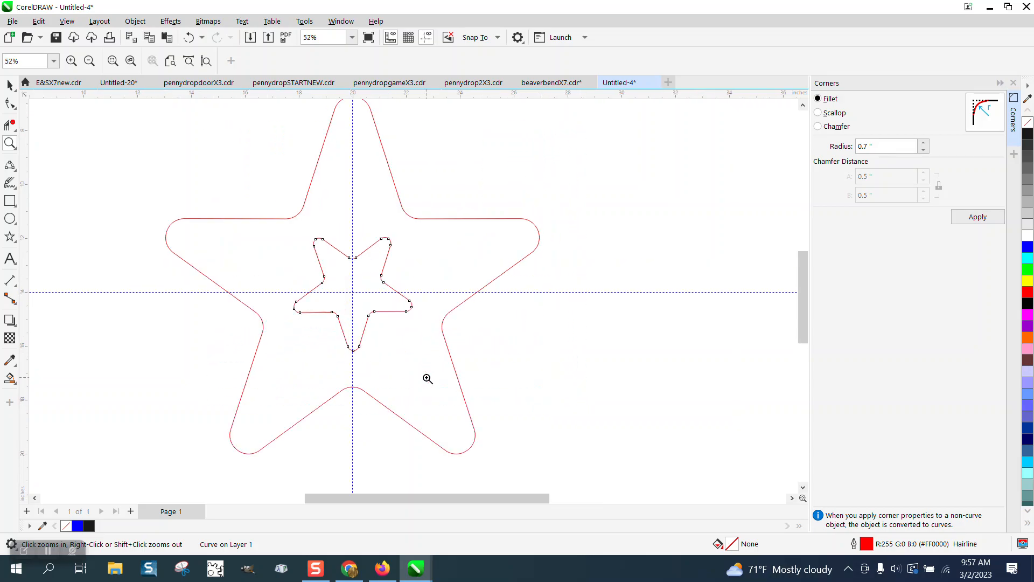
left_click(14, 186)
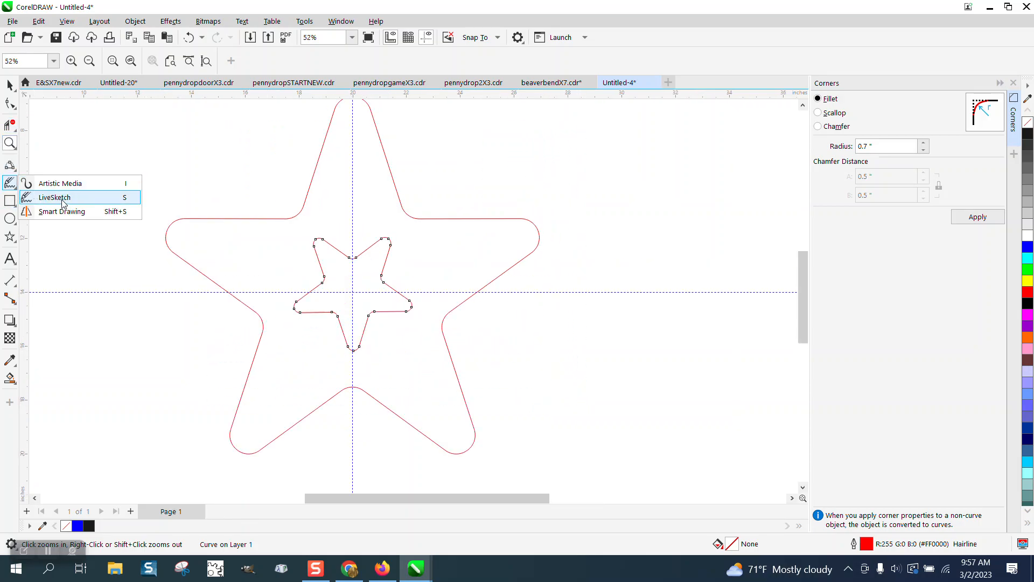
left_click(13, 167)
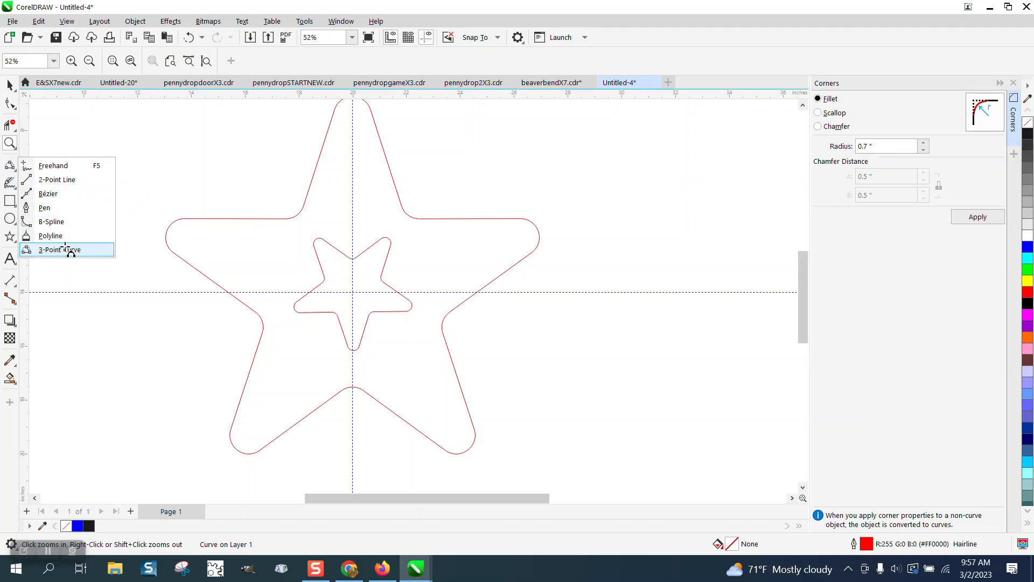
left_click(66, 248)
left_click_drag(297, 242, 167, 232)
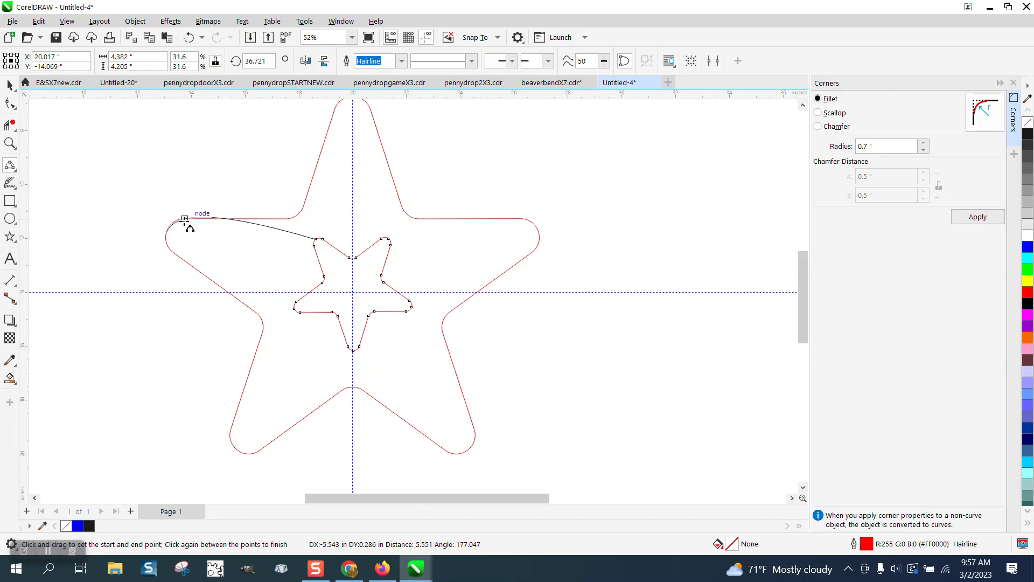
left_click(185, 219)
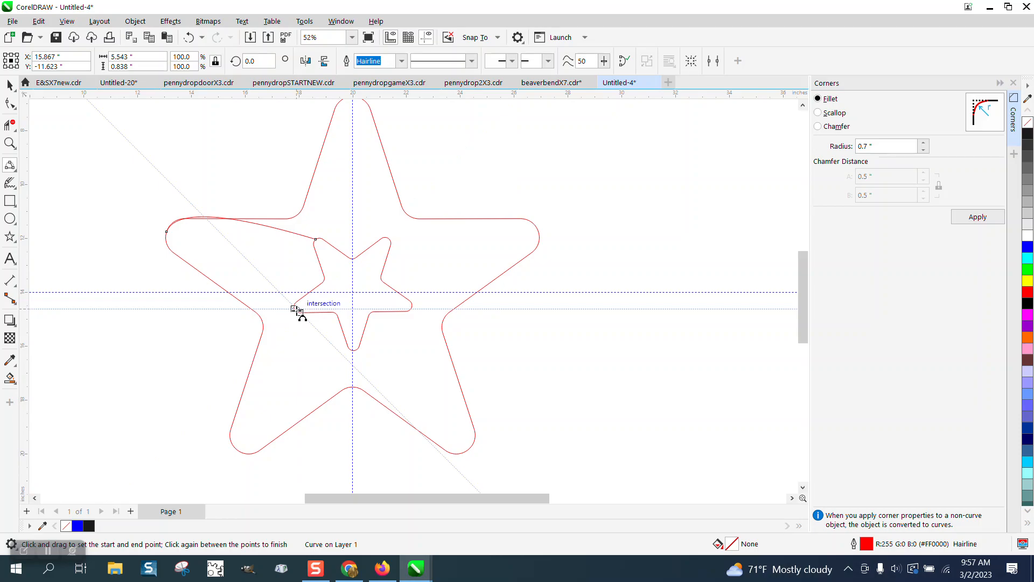
Step: Draw a 3-Point Curve spanning about 5.7 inches from the inner star's lower-left tip to the outer star's lower-left tip, bowed outward
left_click_drag(296, 310, 240, 449)
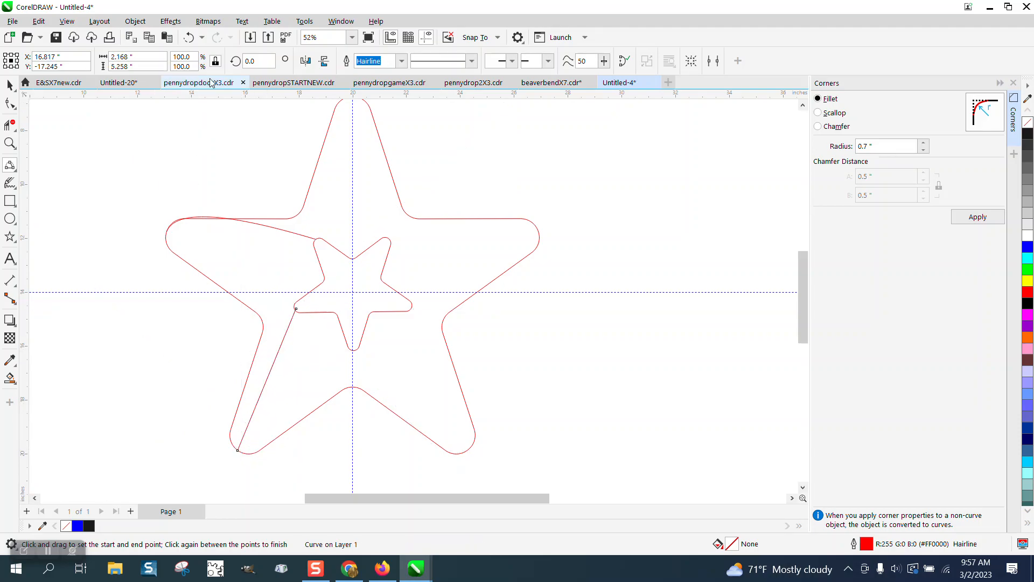
left_click(189, 37)
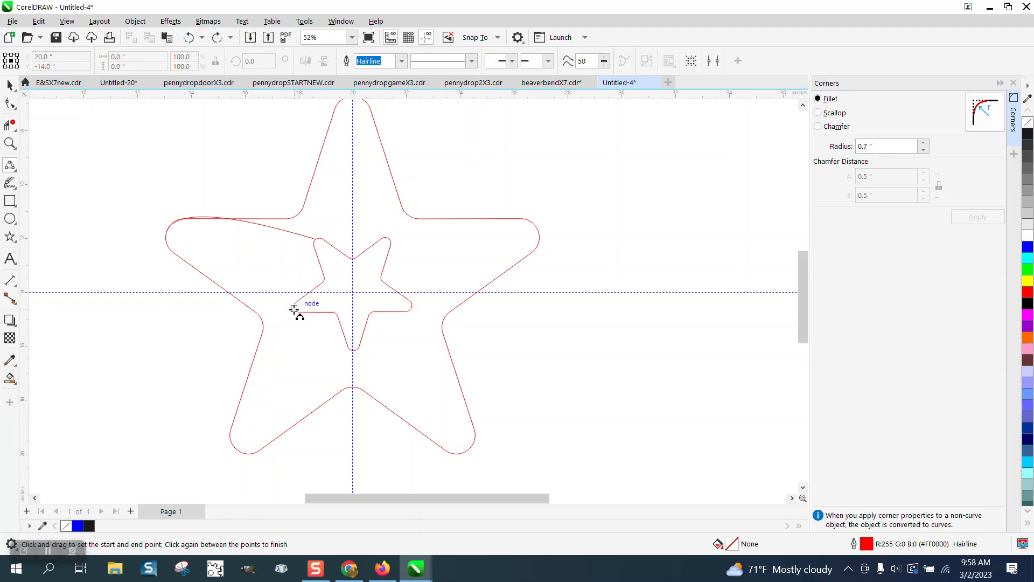
left_click_drag(295, 311, 238, 451)
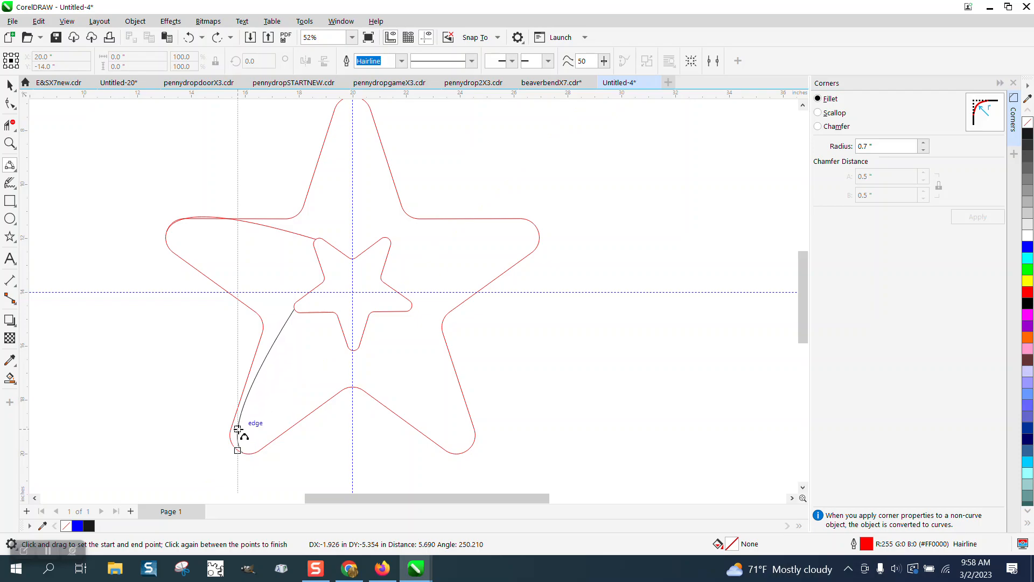
left_click(235, 422)
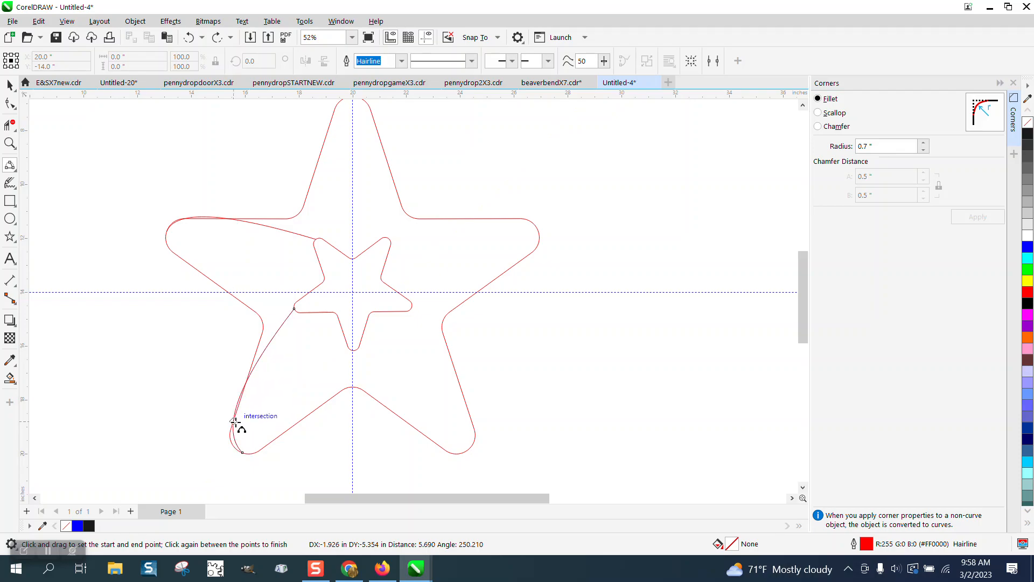
Step: Draw matching 3-Point Curves from the inner star's bottom tip to the outer lower-right tip and from its right tip to the outer right tip
left_click_drag(353, 350, 468, 450)
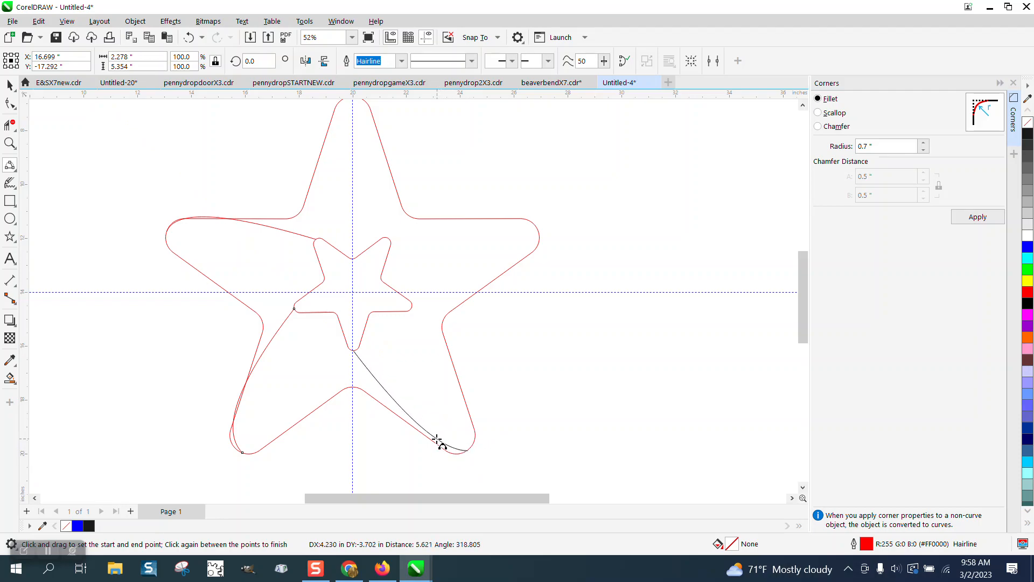
left_click(438, 439)
left_click_drag(411, 309, 538, 233)
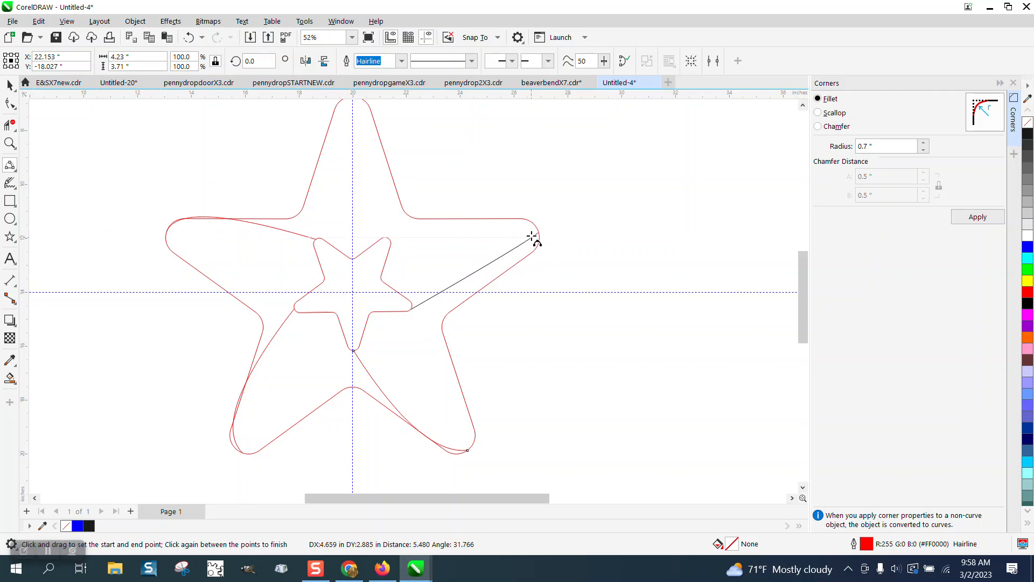
left_click(520, 261)
Step: Try a 3-Point Curve from the outer star's top tip to the inner star's upper-right tip, and undo it
scroll(375, 165, "down", 1)
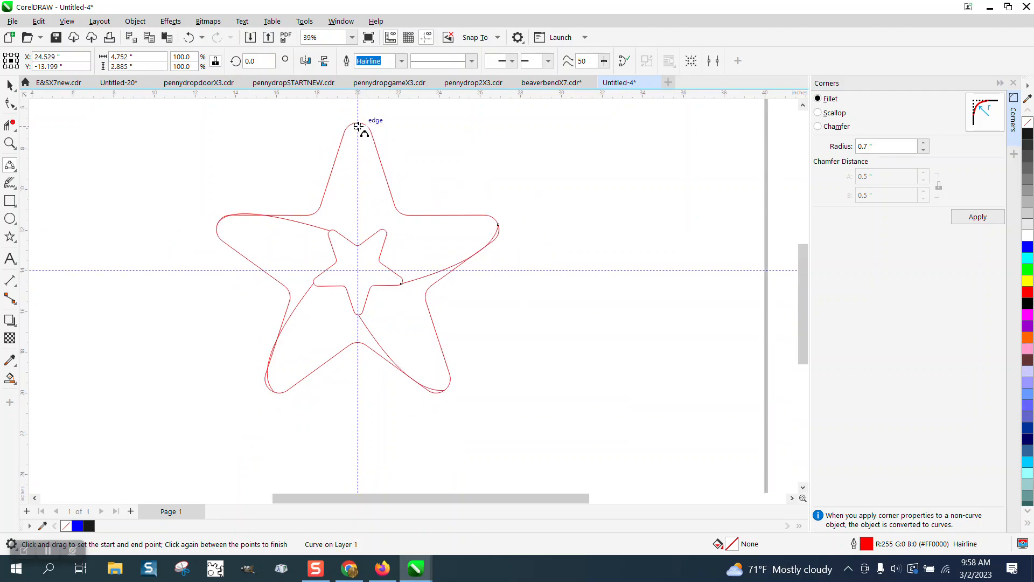
left_click_drag(359, 126, 385, 229)
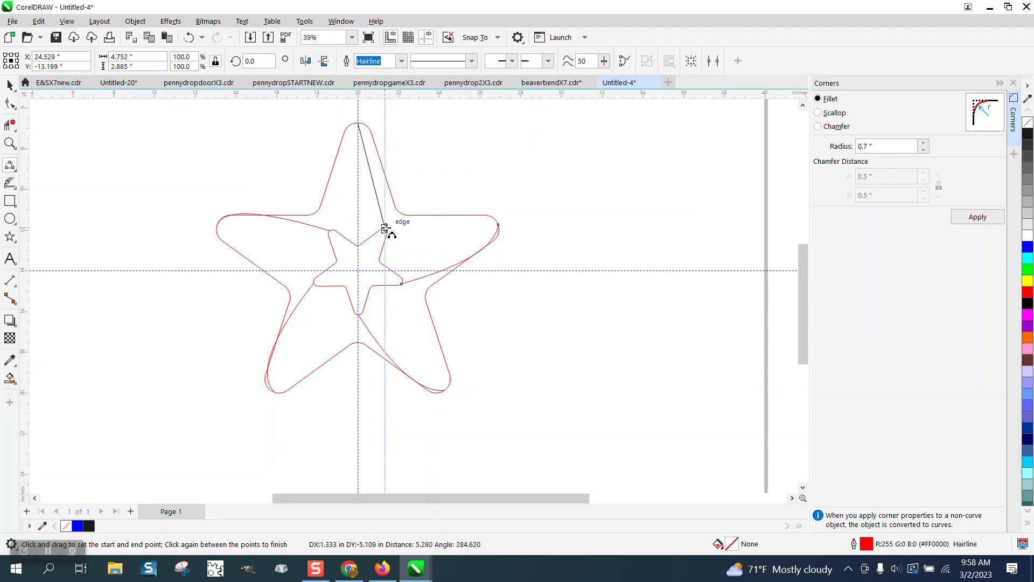
left_click(377, 172)
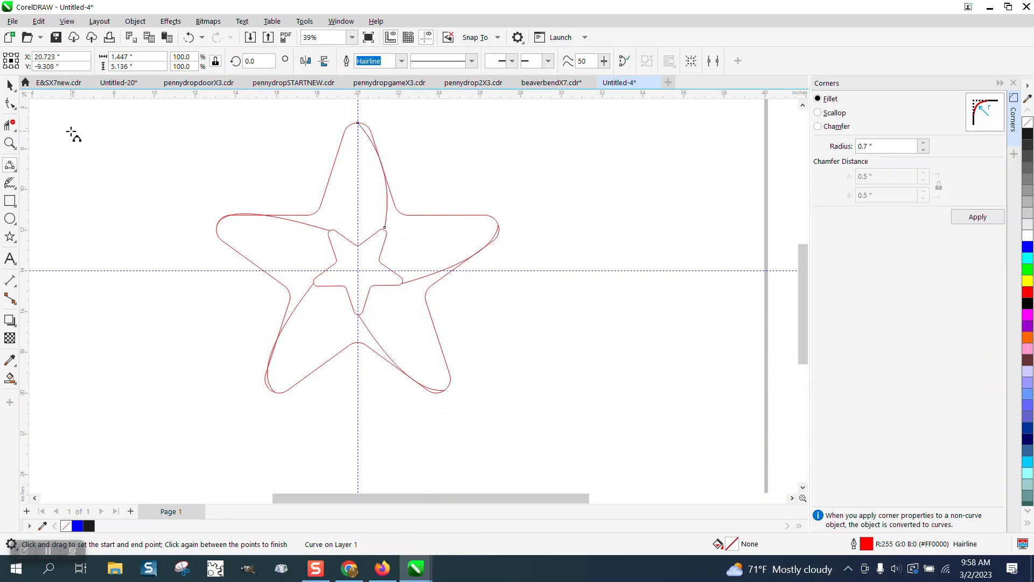
left_click(10, 85)
scroll(258, 245, "down", 1)
left_click(365, 207)
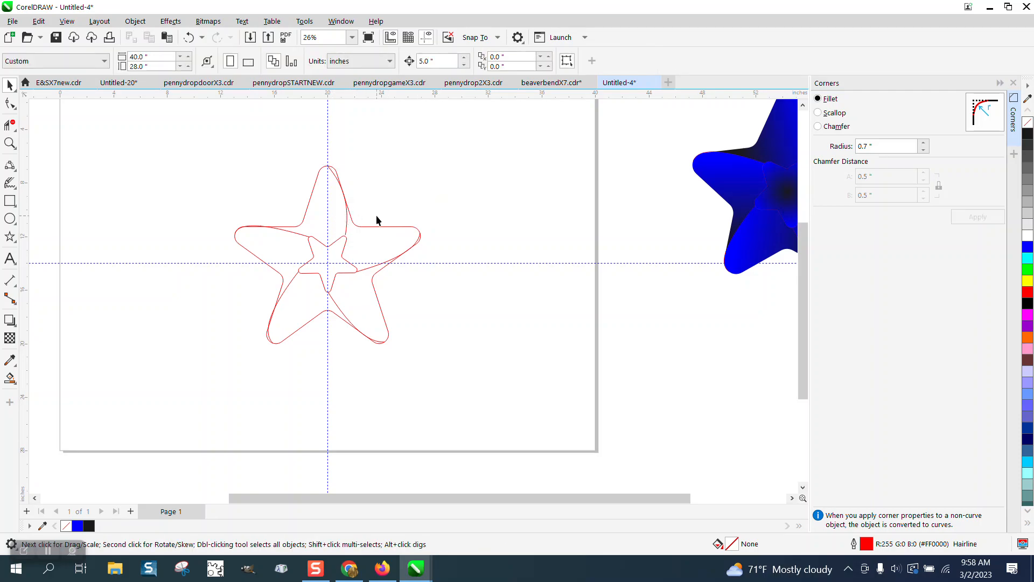
left_click(9, 143)
left_click_drag(280, 154, 521, 279)
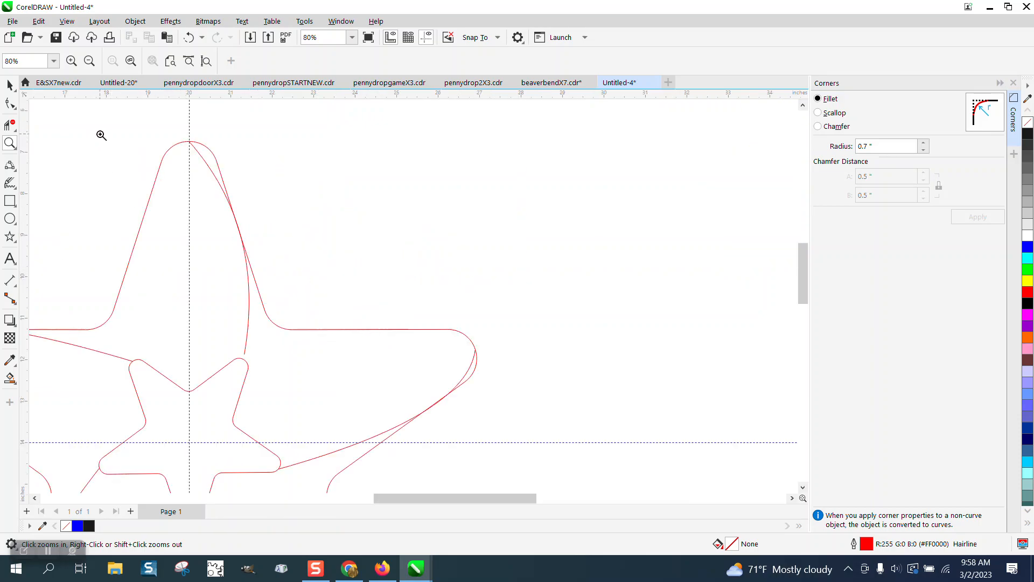
left_click(189, 37)
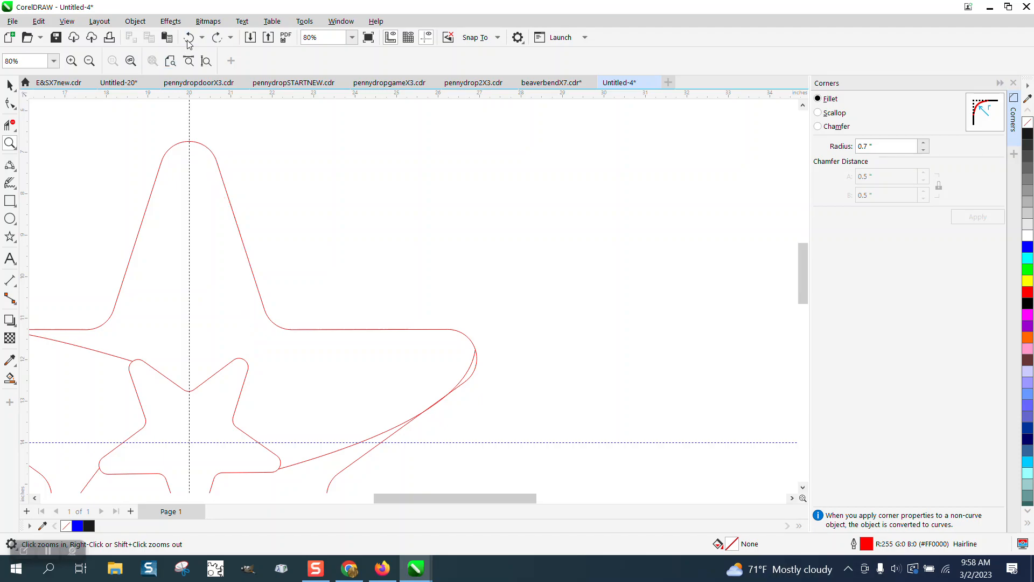
Step: Draw a 3-Point Curve spanning about 5.5 inches from the inner star's upper-right tip to the outer star's top tip, bowed outward
left_click(9, 185)
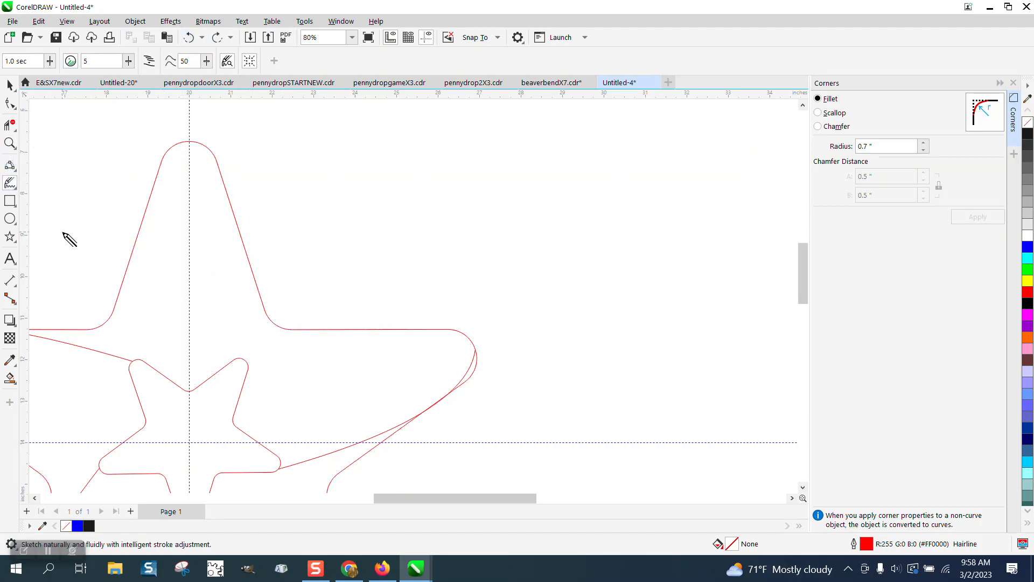
left_click(16, 169)
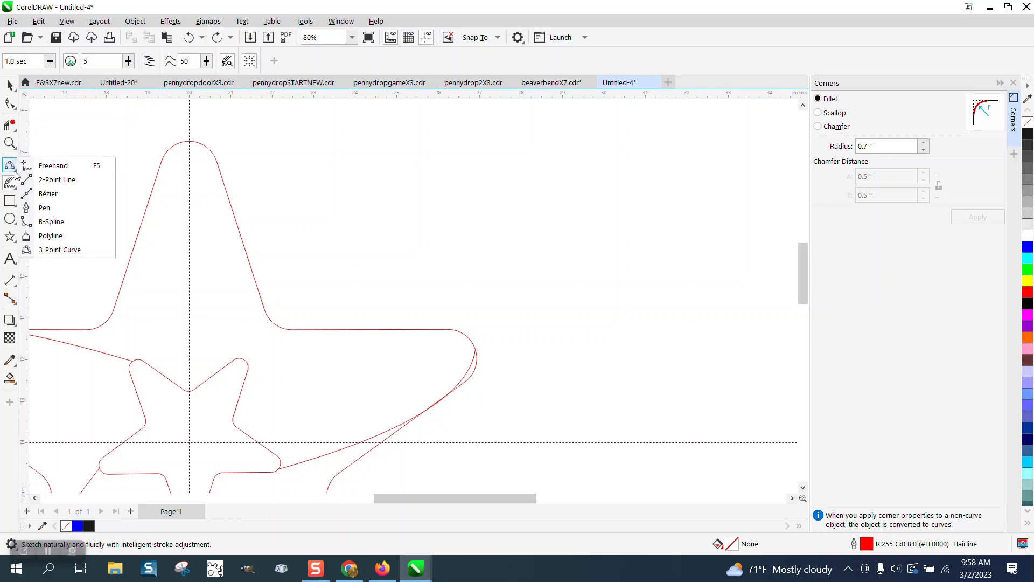
left_click(54, 250)
left_click_drag(247, 359, 193, 142)
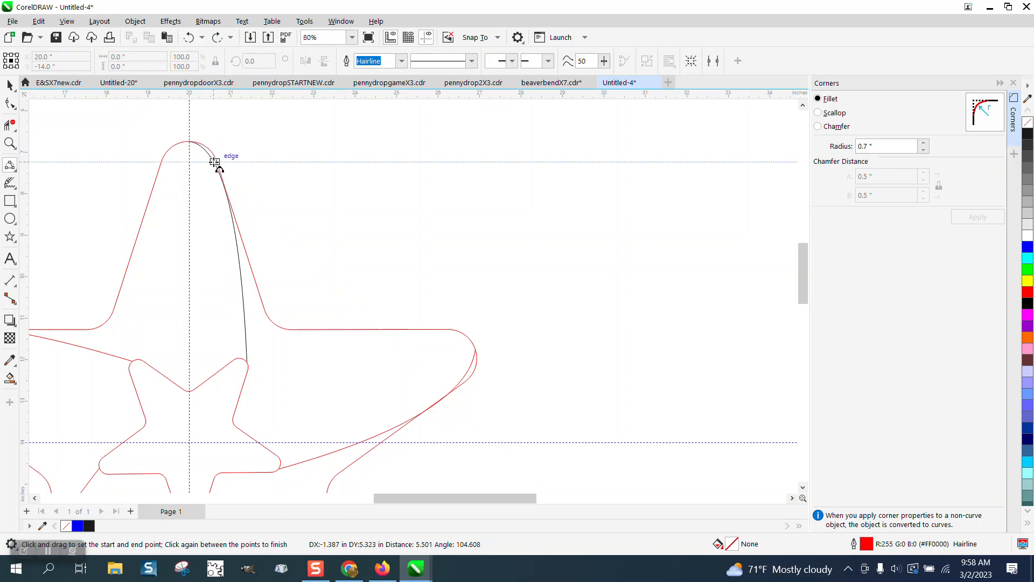
left_click(215, 163)
Step: With Virtual Segment Delete, remove the curve's end inside the top tip and the outer star's edge segment between the two crossings
scroll(283, 215, "down", 1)
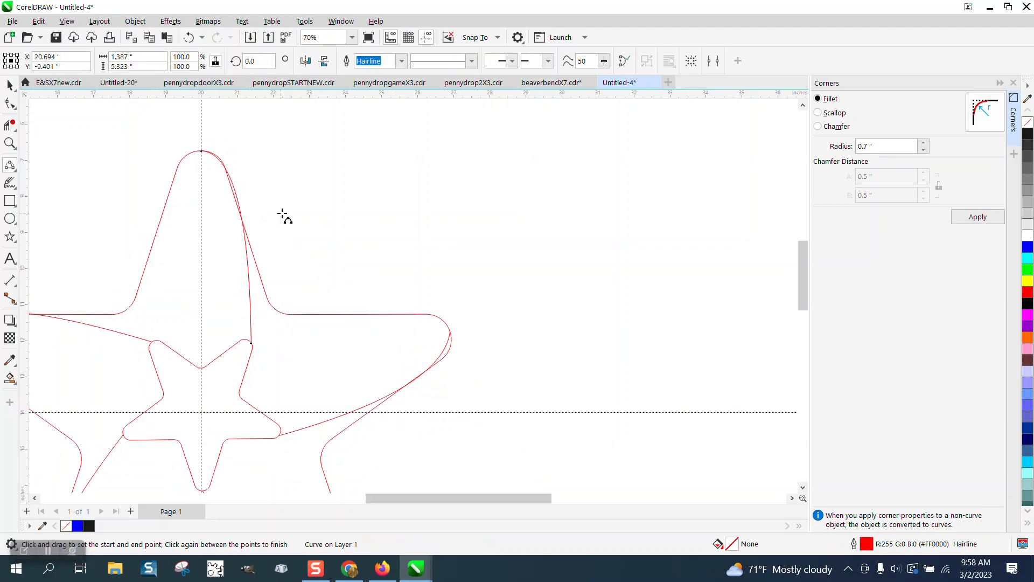
scroll(282, 215, "down", 2)
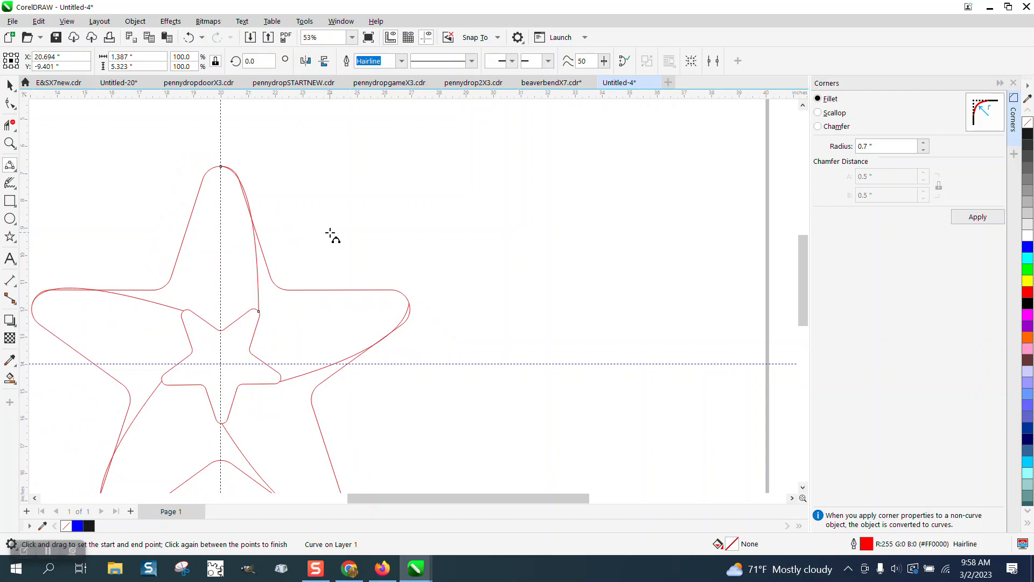
scroll(332, 236, "down", 1)
key("z")
left_click_drag(227, 163, 338, 251)
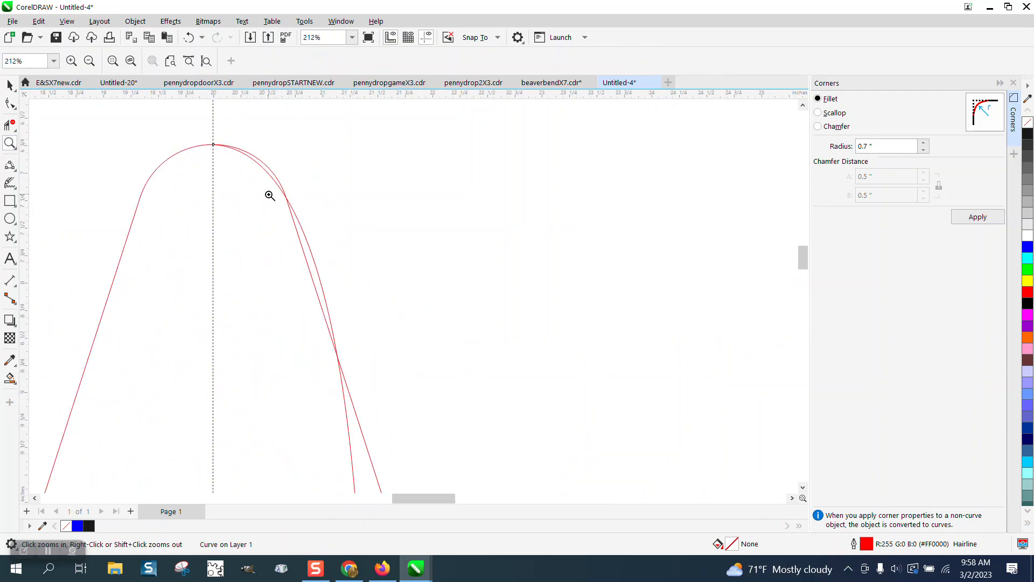
left_click(11, 126)
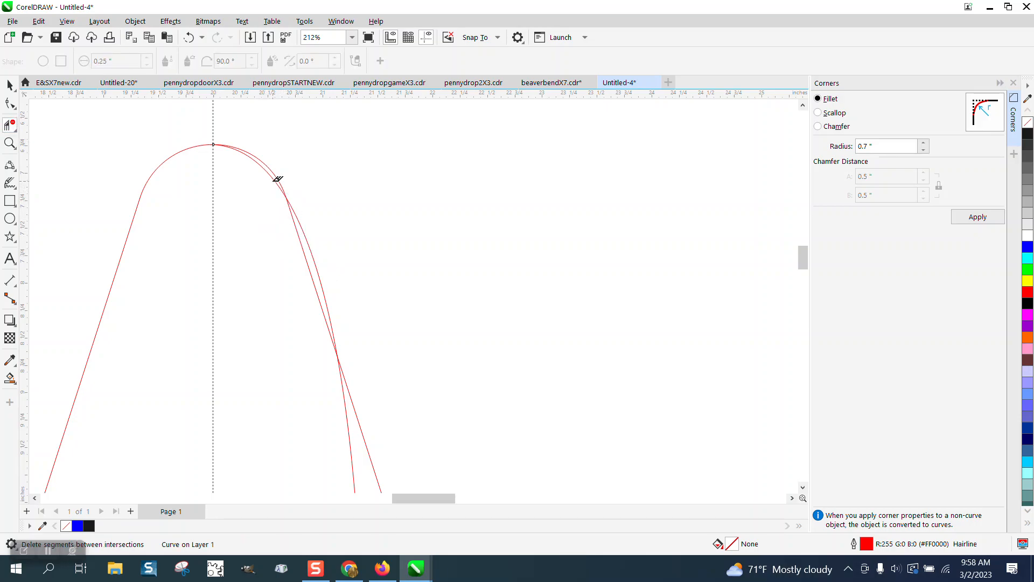
left_click(275, 175)
left_click(299, 225)
Step: Delete the connecting curve's end inside the right tip and the outer star's overlapped edge segment on the left arm
scroll(291, 221, "down", 4)
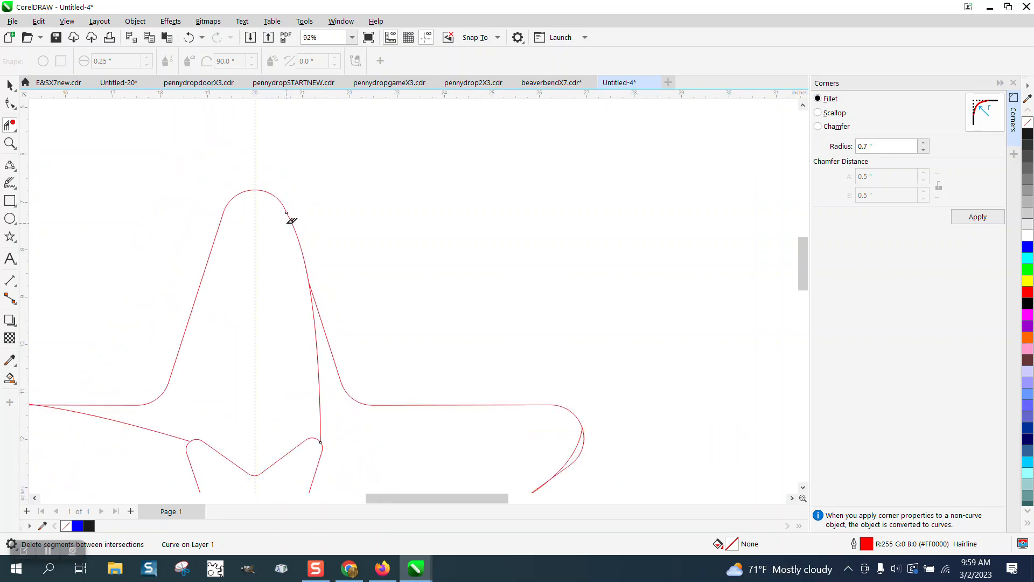
left_click(476, 379)
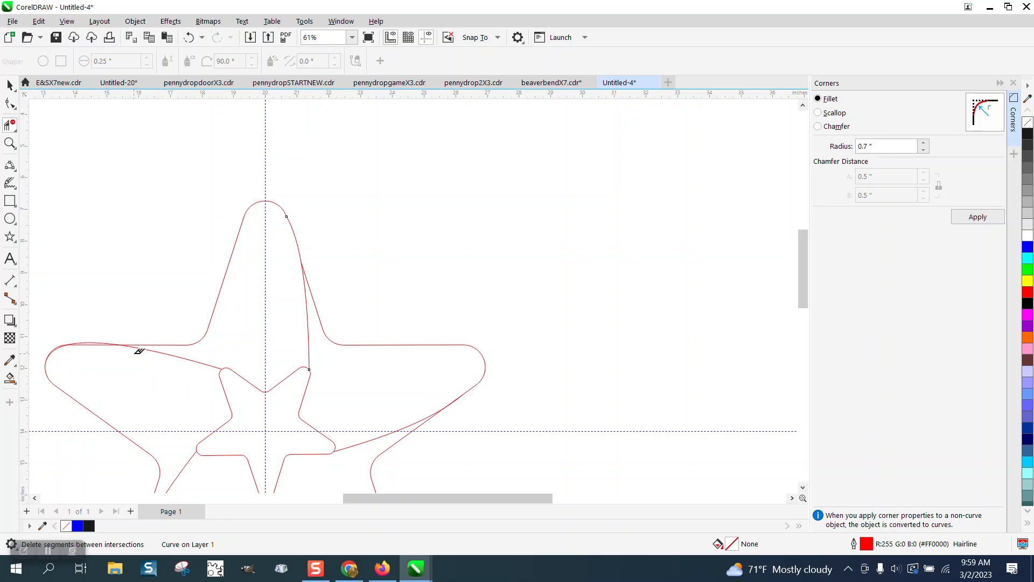
left_click(96, 340)
Step: Delete the connecting curve's end segment inside the outer star's lower-right tip and deselect everything
left_click(10, 143)
left_click_drag(40, 326, 180, 388)
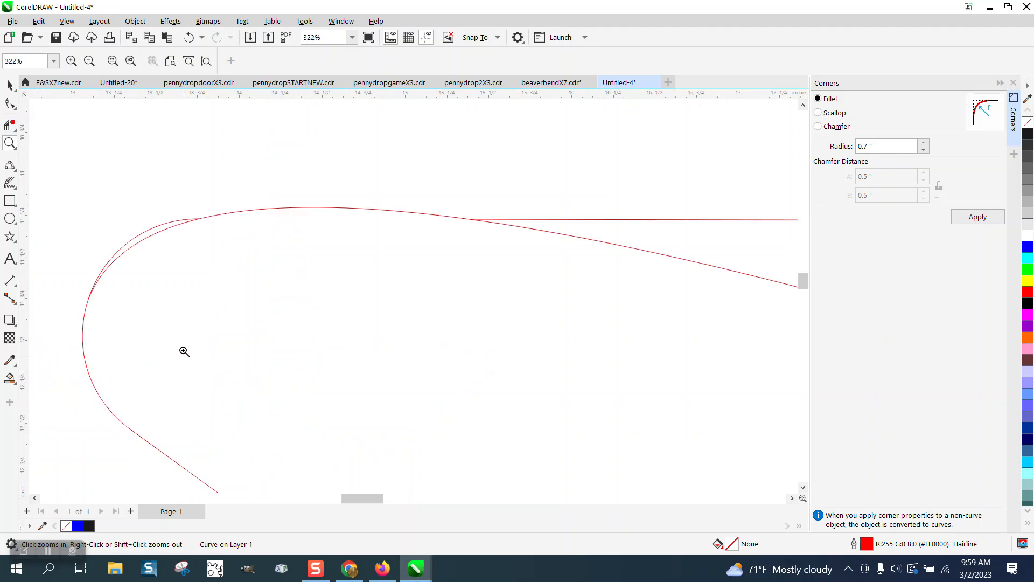
scroll(178, 253, "down", 4)
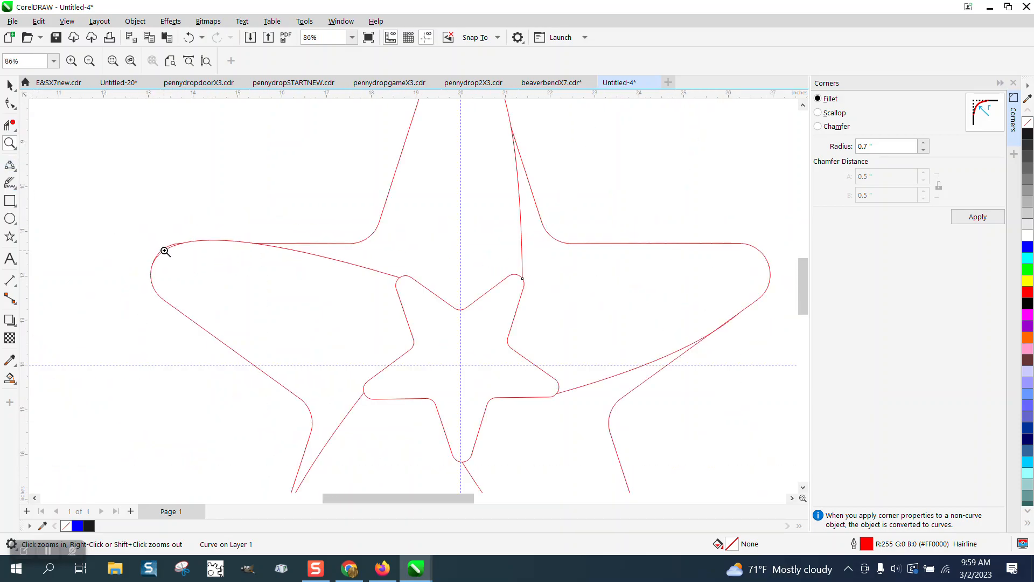
scroll(165, 251, "down", 2)
left_click_drag(194, 390, 312, 463)
scroll(277, 441, "down", 2)
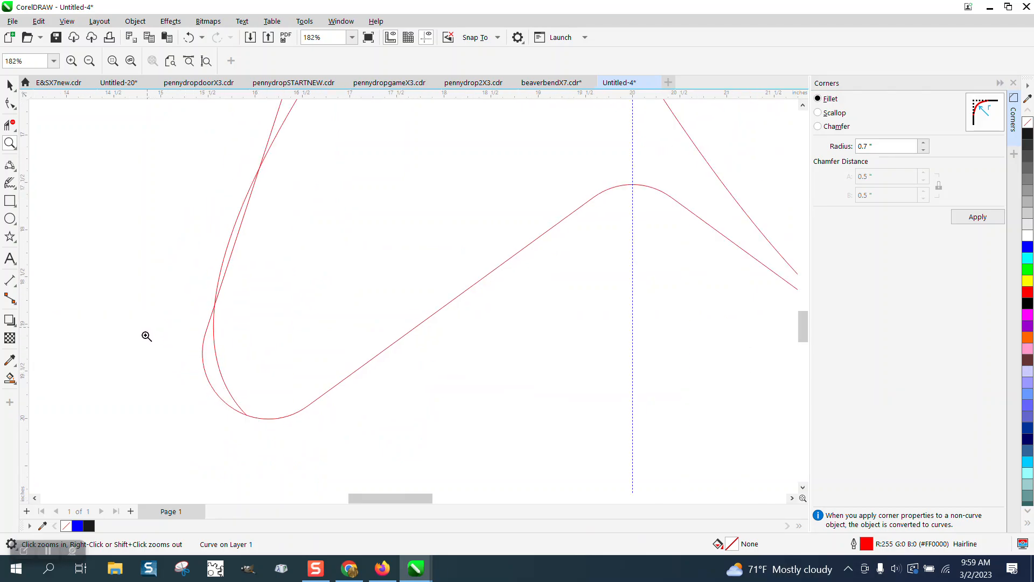
scroll(146, 337, "down", 2)
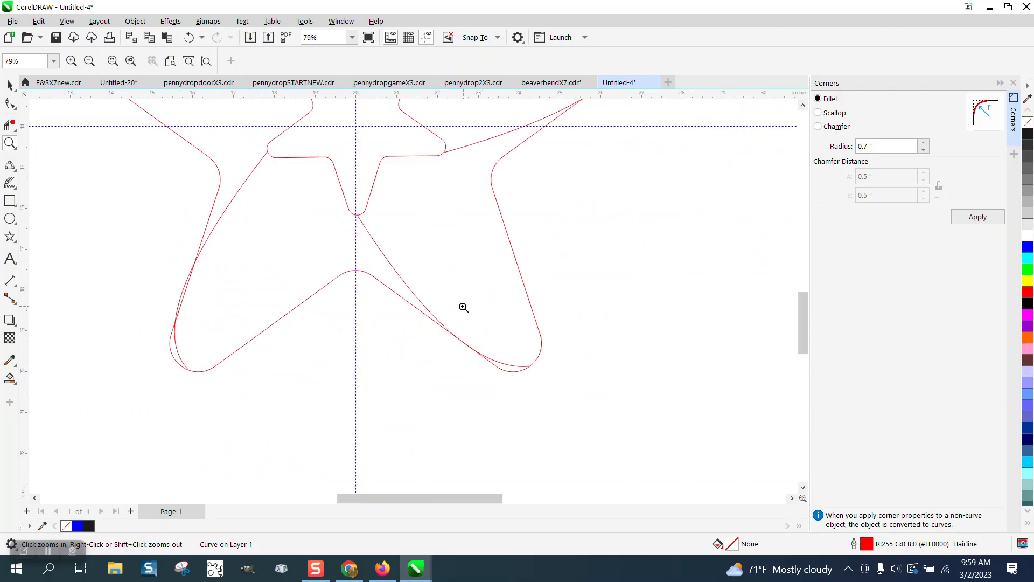
left_click_drag(464, 307, 666, 432)
left_click(7, 126)
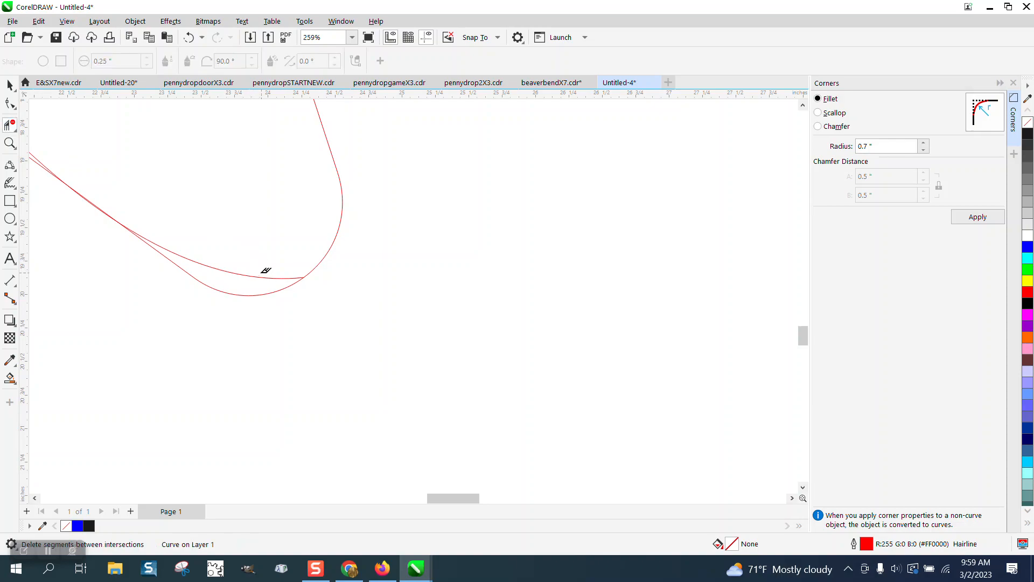
scroll(455, 363, "down", 5)
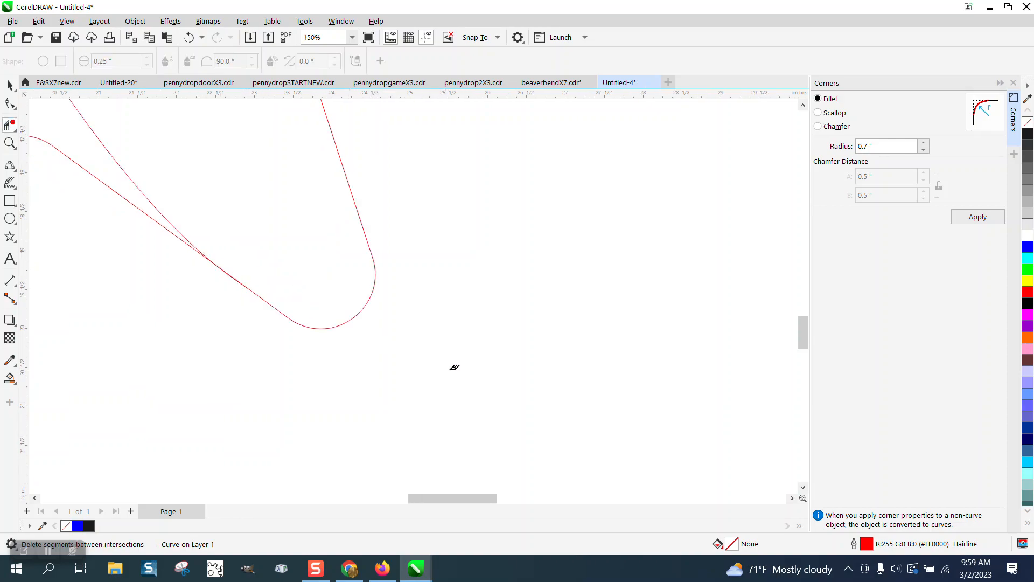
scroll(208, 322, "down", 1)
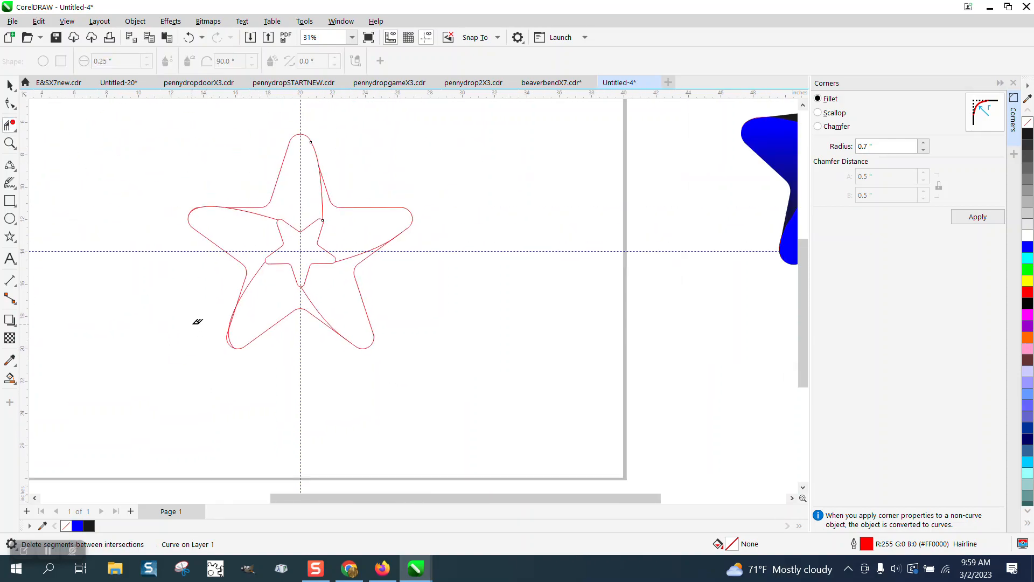
left_click(9, 85)
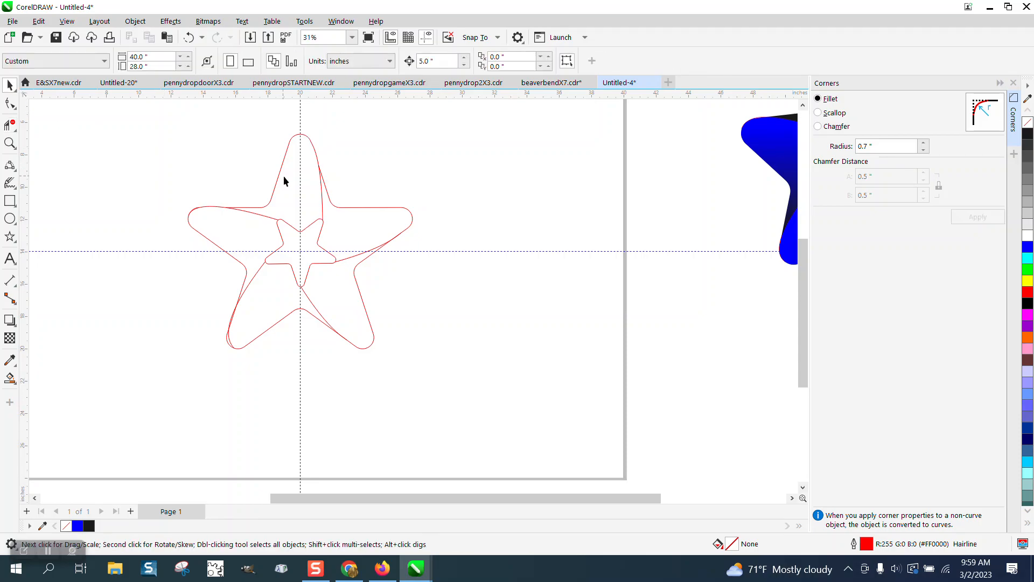
Step: Set the Smart Fill colour to blue with no outline and fill the region in the star's top arm
left_click(14, 382)
left_click(48, 393)
left_click(145, 61)
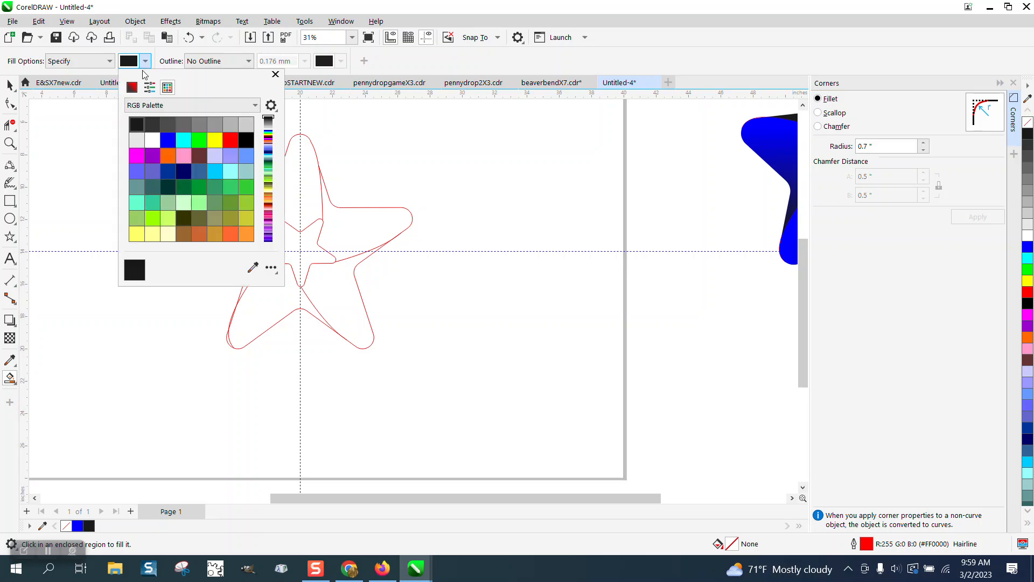
left_click(167, 140)
left_click(310, 195)
left_click(310, 194)
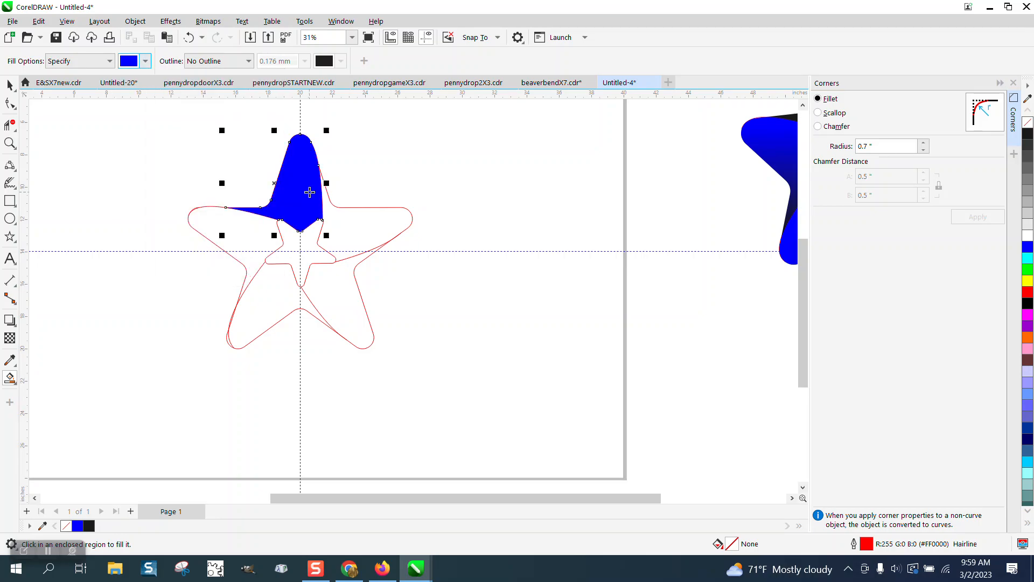
Step: Smart Fill the left, lower-left, lower-right and right arm regions of the star with the same blue
left_click(253, 229)
left_click(263, 283)
left_click(328, 287)
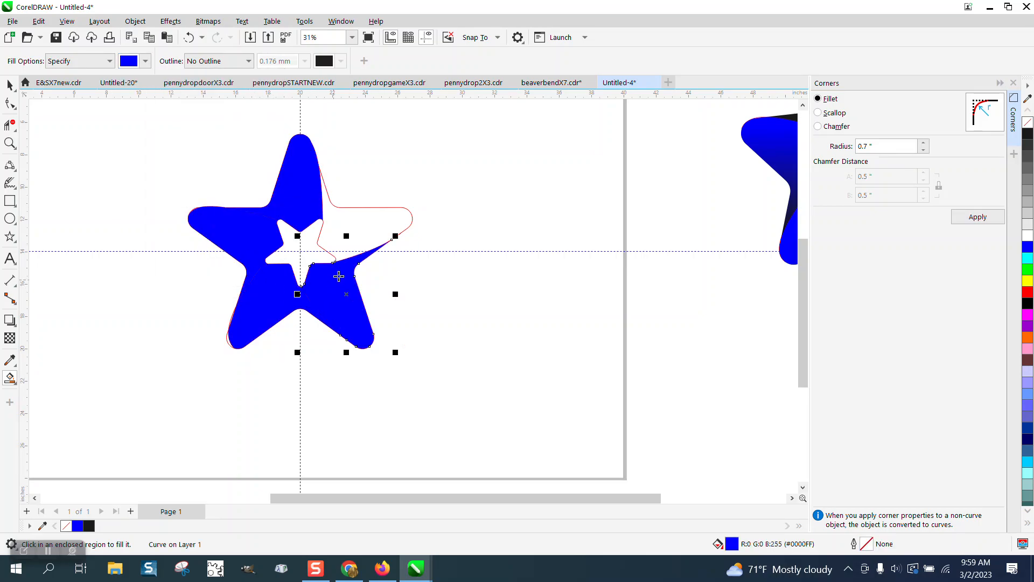
left_click(351, 245)
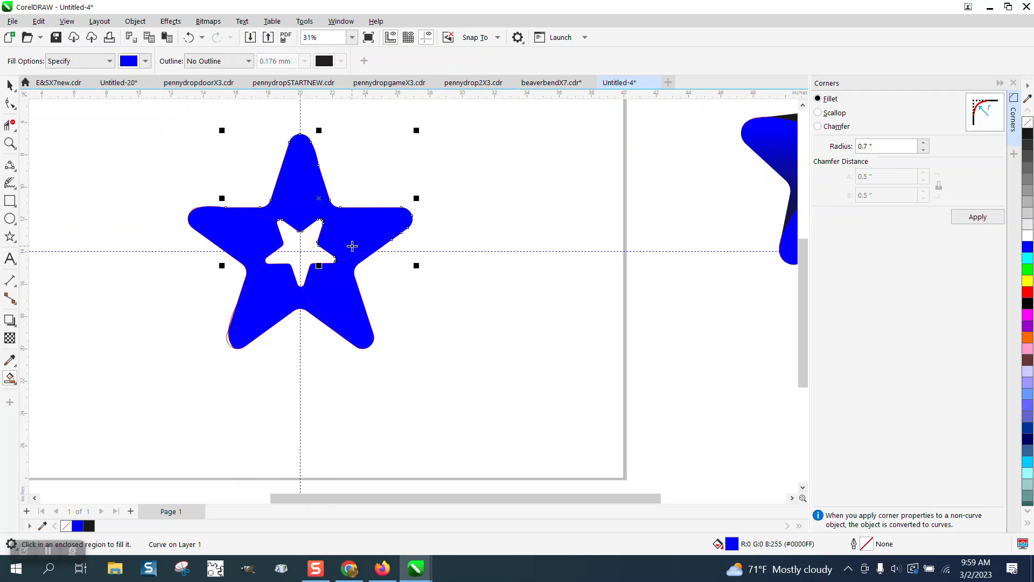
Step: Shift the merged blue piece covering the top and right arms 15 inches to the right, clear of the star
left_click(10, 84)
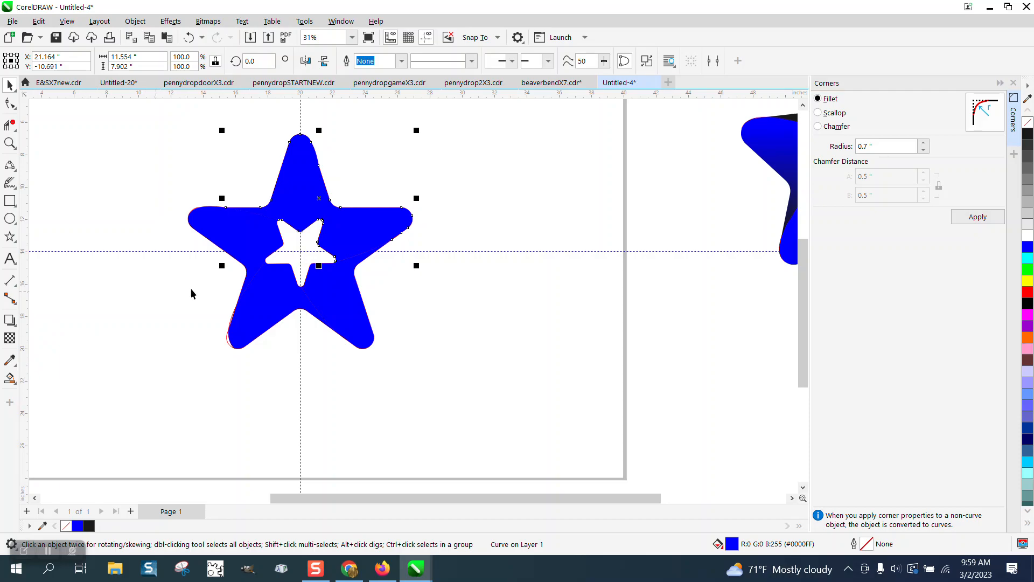
key("Right")
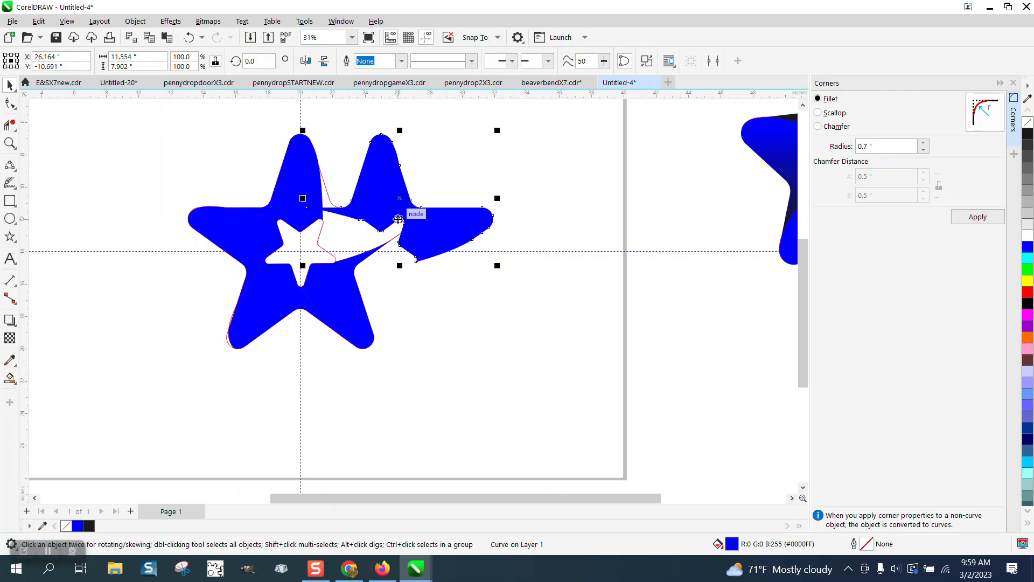
key("Right")
key("Right")
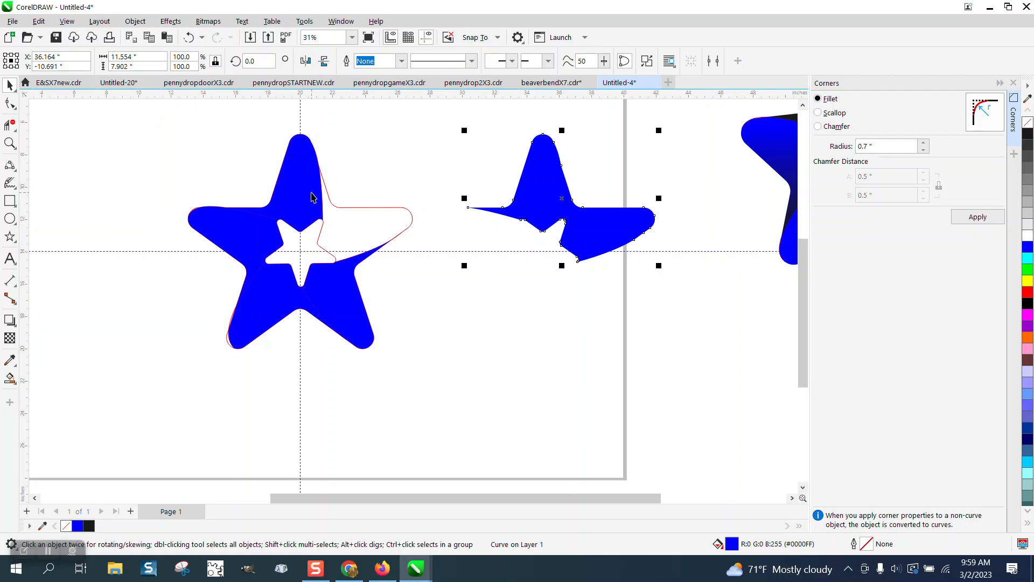
Step: Smart Fill the exposed right arm with blue as its own piece and delete the merged piece beside the star
left_click(9, 377)
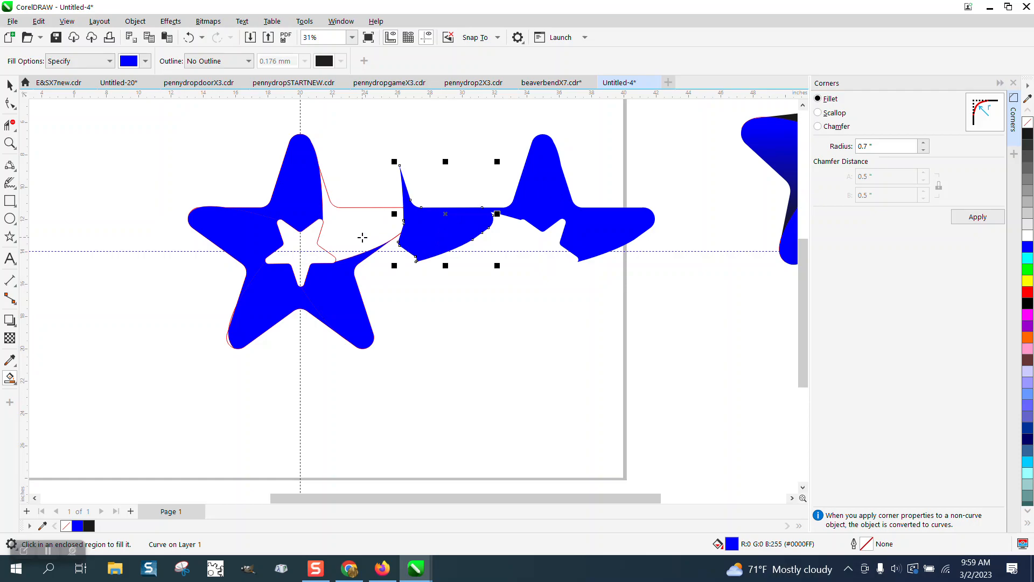
left_click(363, 235)
left_click(10, 85)
left_click(624, 235)
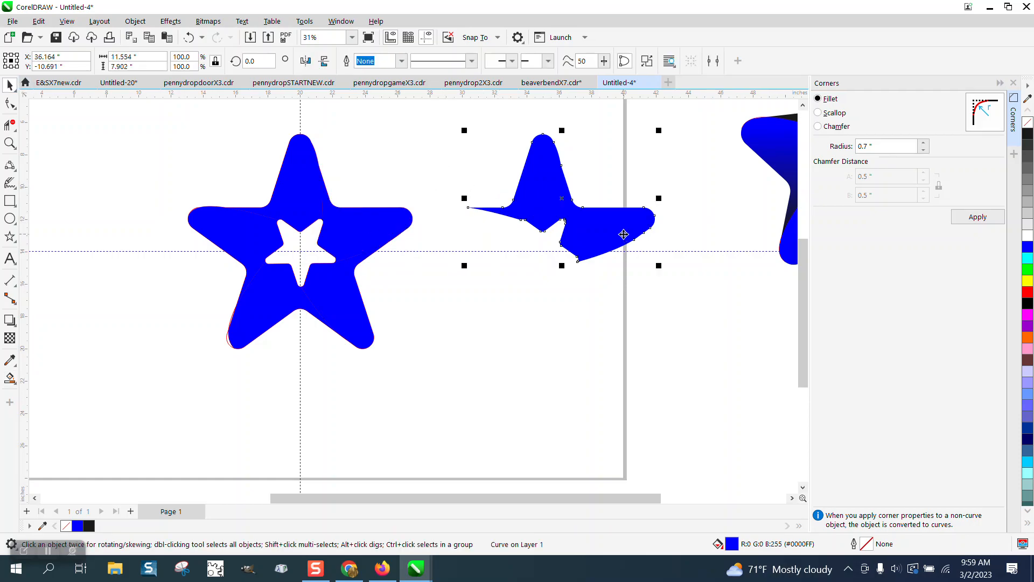
key("Delete")
Step: Apply a linear fountain fill to the top arm, running from blue at its right edge to near-black at the left junction
left_click(379, 218)
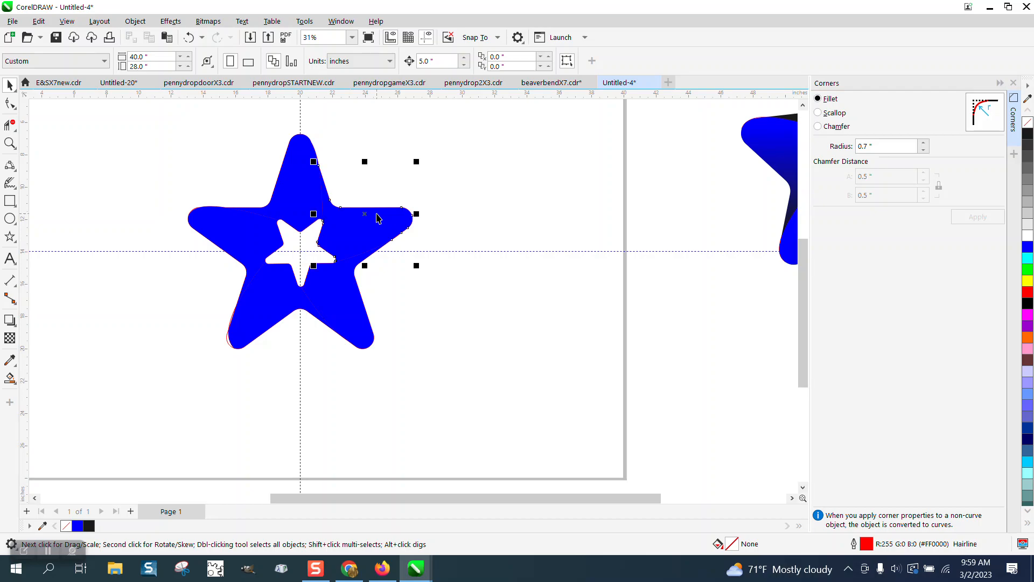
left_click(313, 181)
left_click(16, 385)
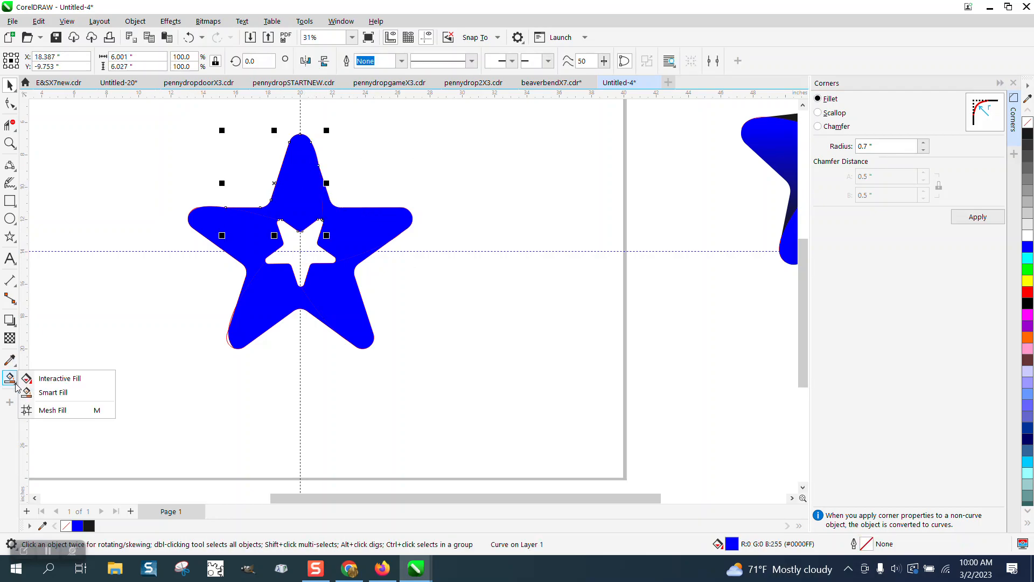
left_click(58, 378)
left_click_drag(326, 190, 226, 208)
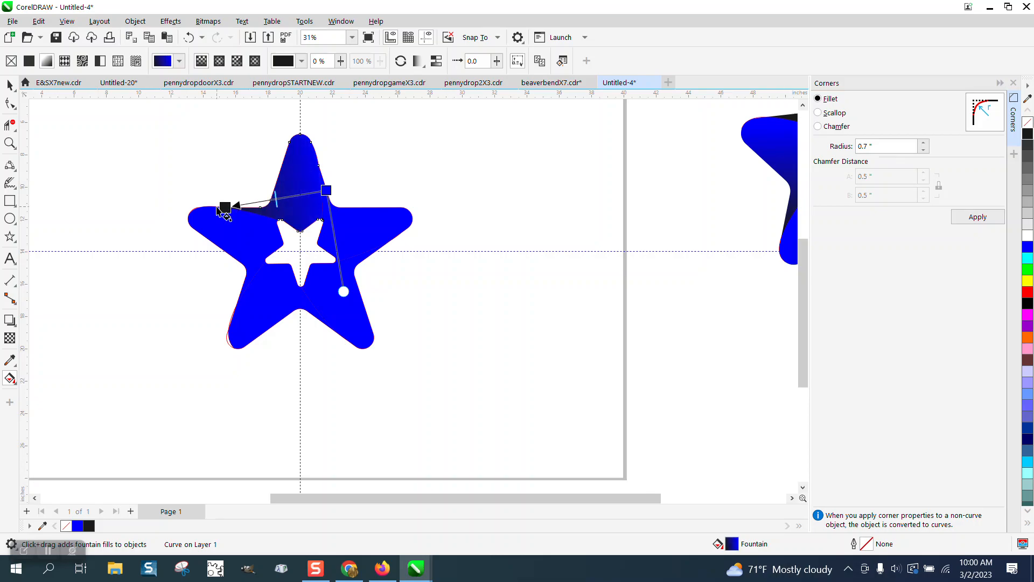
left_click(10, 85)
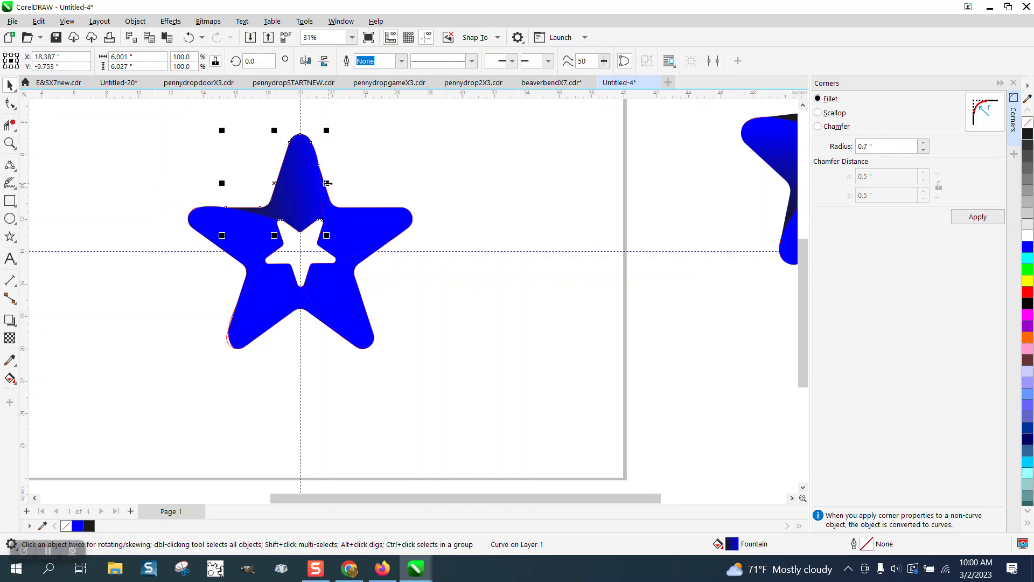
Step: Apply a linear fountain fill to the left arm, running downward from blue at its upper edge to near-black
left_click(238, 234)
left_click(11, 379)
left_click(44, 394)
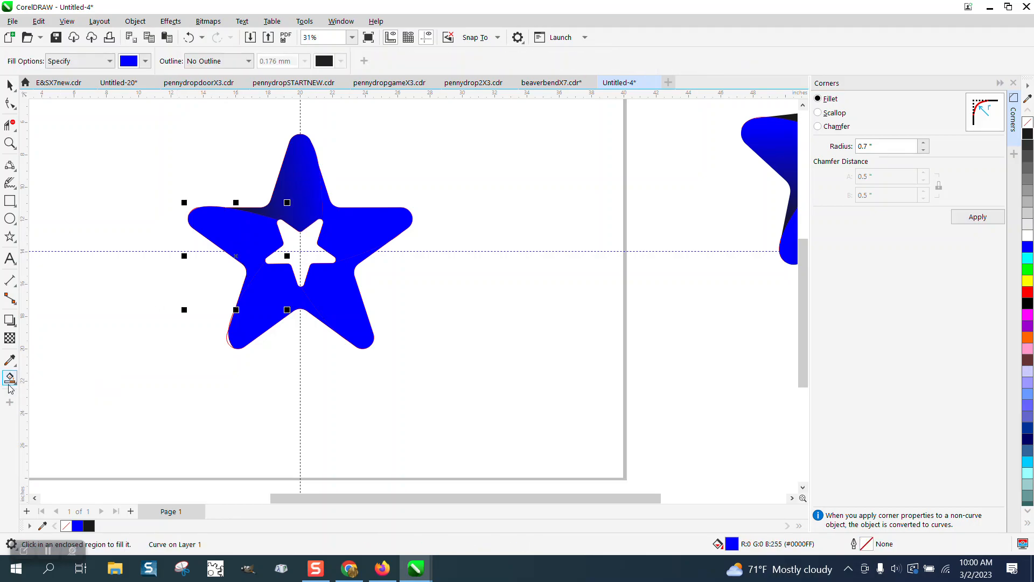
left_click(11, 380)
left_click(48, 384)
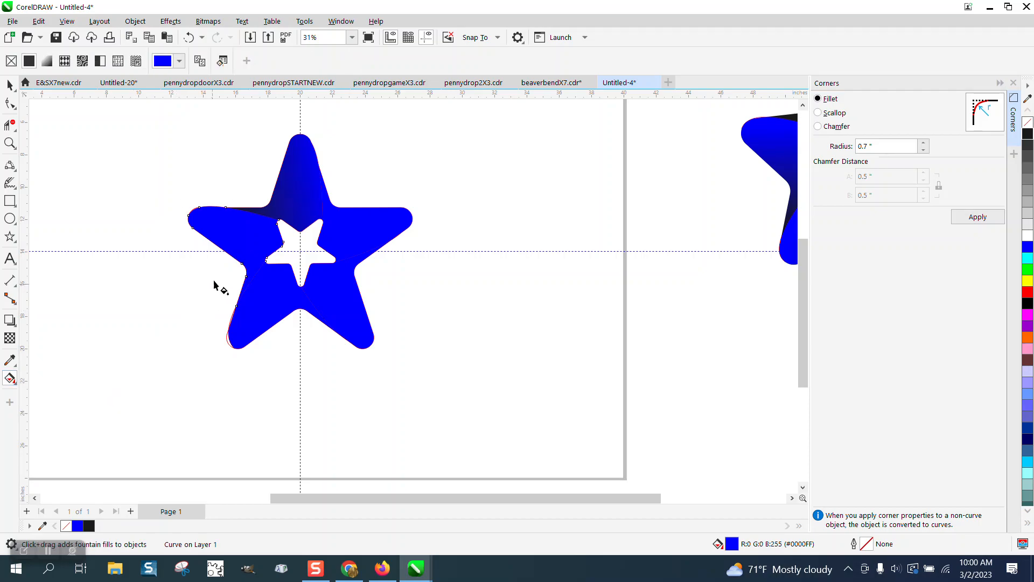
left_click_drag(238, 222, 249, 328)
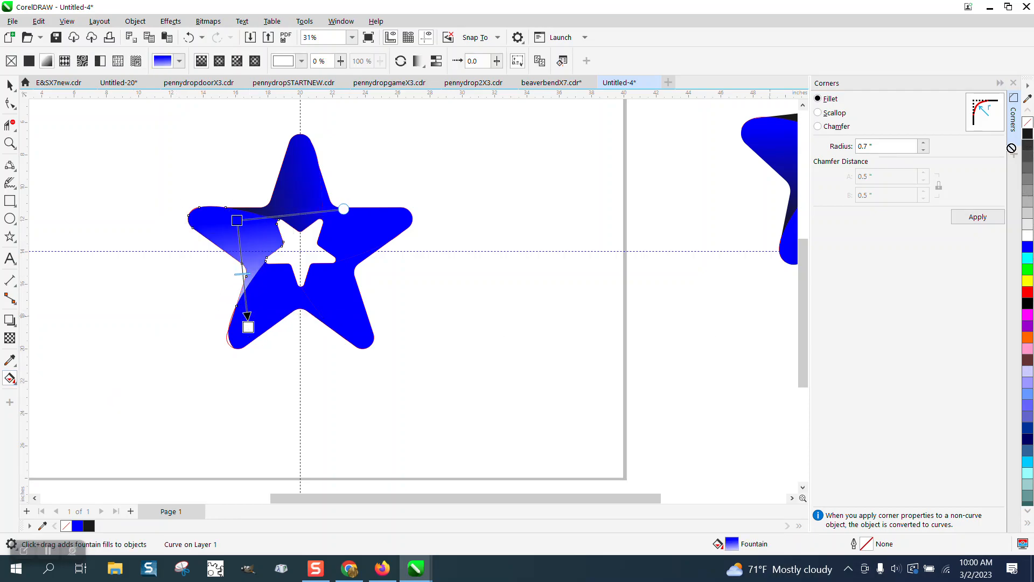
left_click_drag(260, 317, 248, 327)
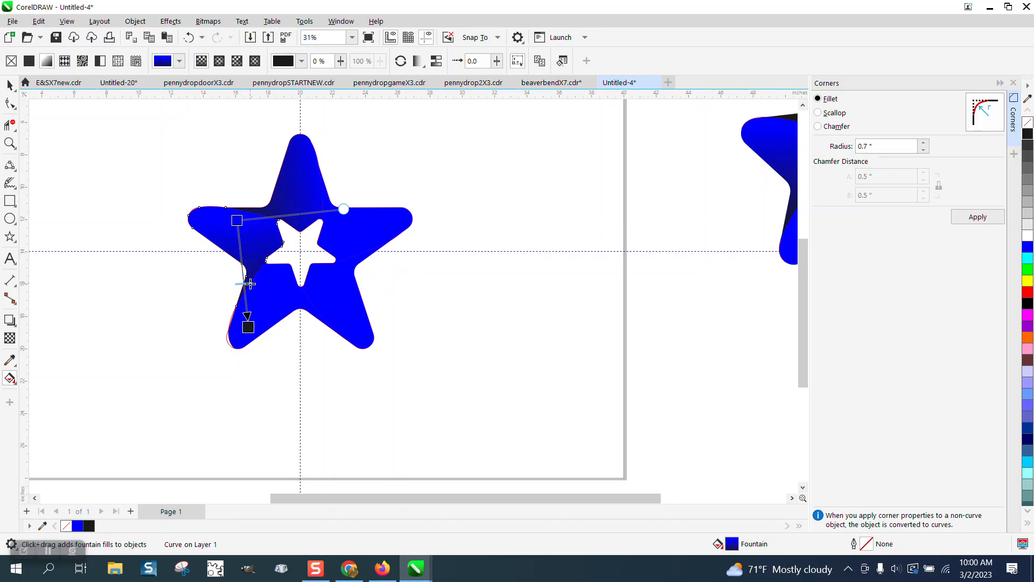
Step: Adjust the left arm's gradient by raising its blue start node to the arm's upper edge and repositioning its dark end node
left_click_drag(237, 220, 239, 210)
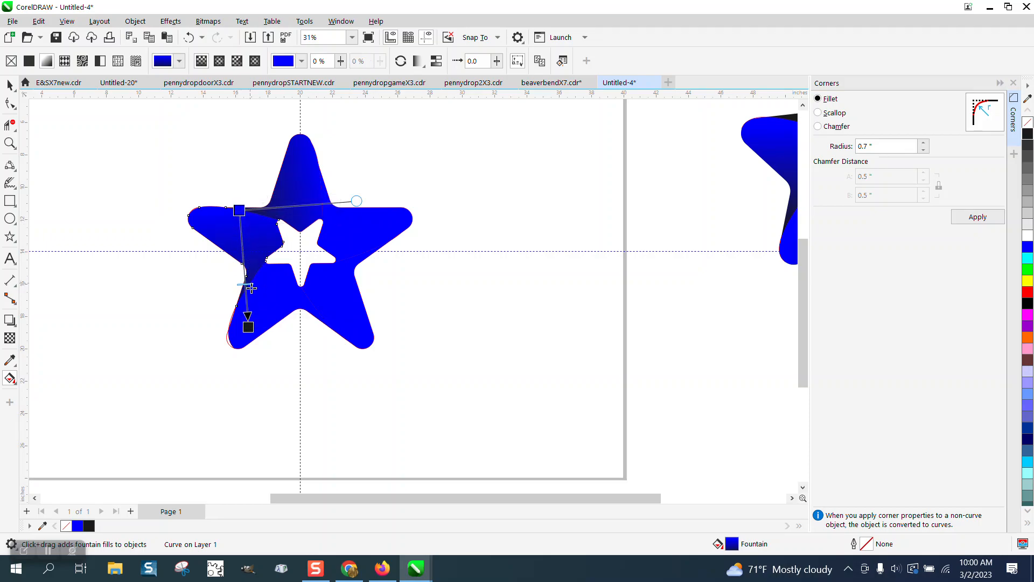
left_click_drag(248, 326, 246, 349)
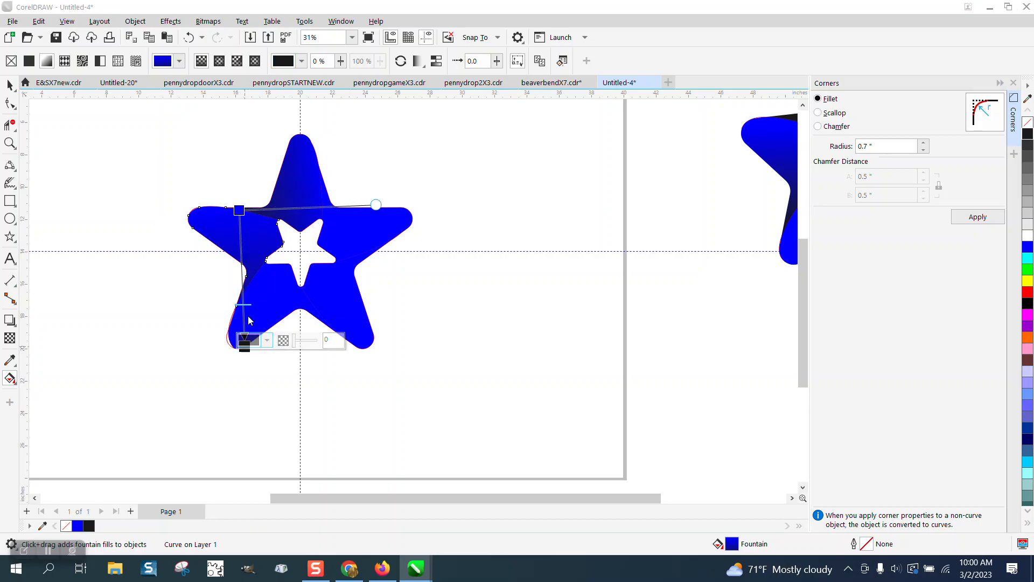
left_click_drag(245, 350, 252, 312)
left_click(10, 85)
Step: Apply a horizontal linear fountain fill to the lower-left arm, from blue on its outer side to near-black toward the lower-right arm
left_click(344, 293)
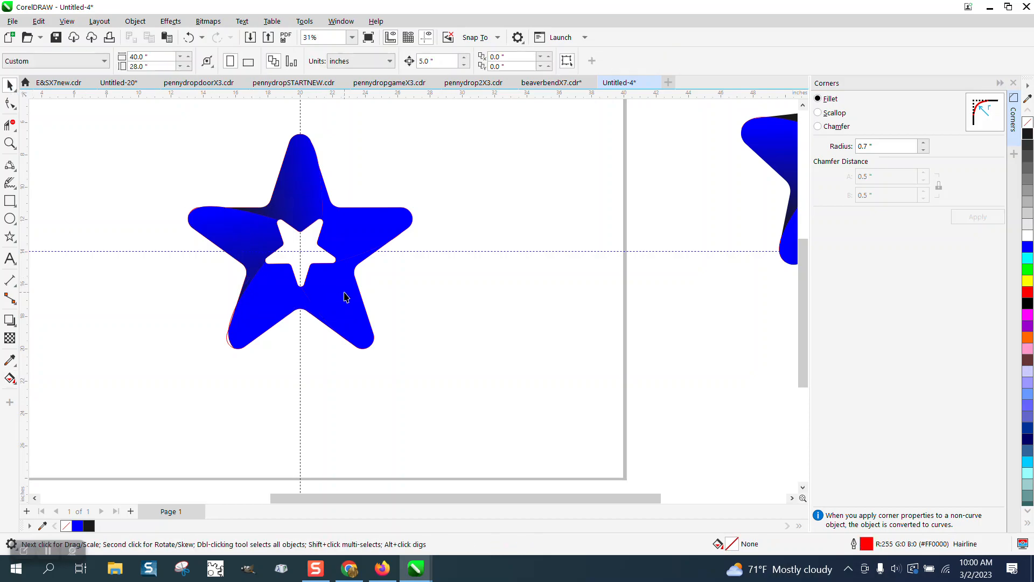
left_click(284, 299)
left_click(10, 378)
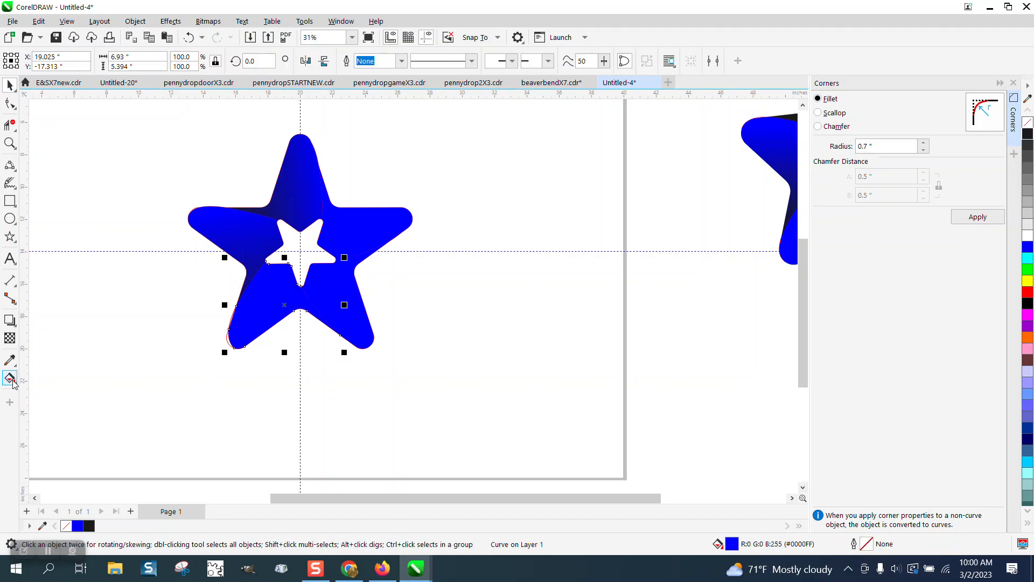
left_click_drag(258, 302, 335, 305)
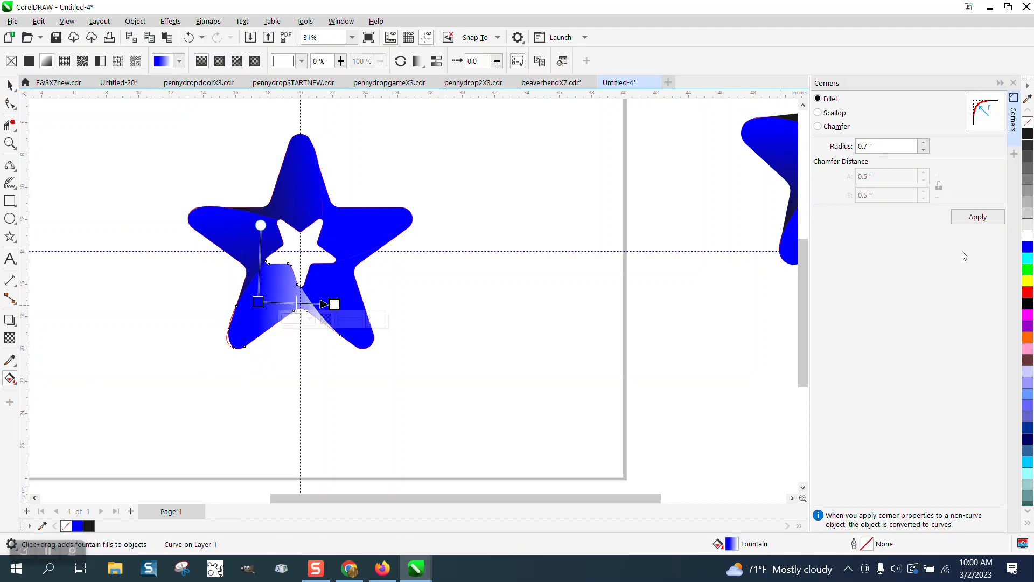
left_click_drag(964, 167, 334, 305)
left_click(10, 84)
Step: Apply a linear fountain fill to the lower-right arm, from blue near its tip to near-black beneath the right arm
left_click(348, 296)
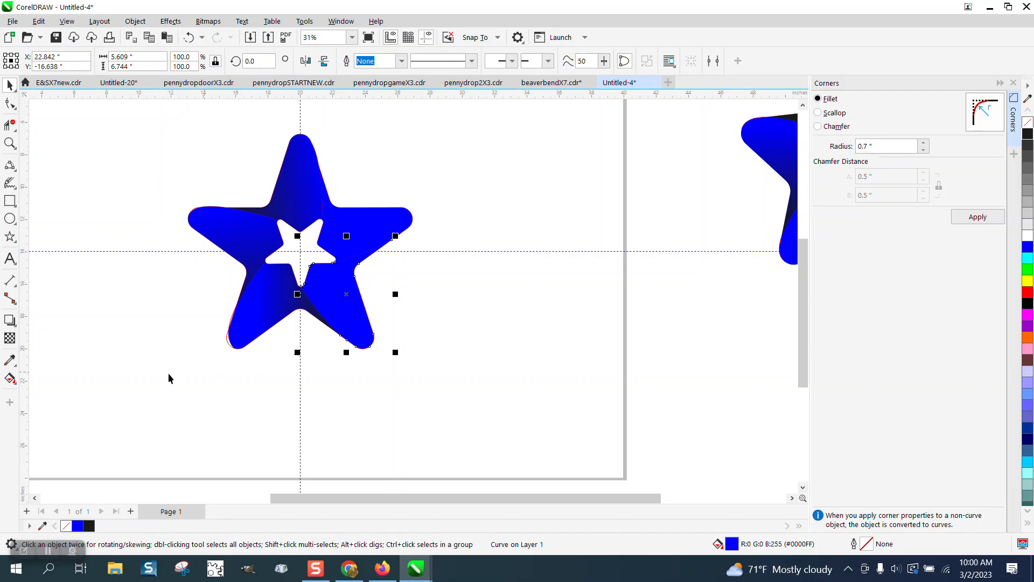
left_click(10, 378)
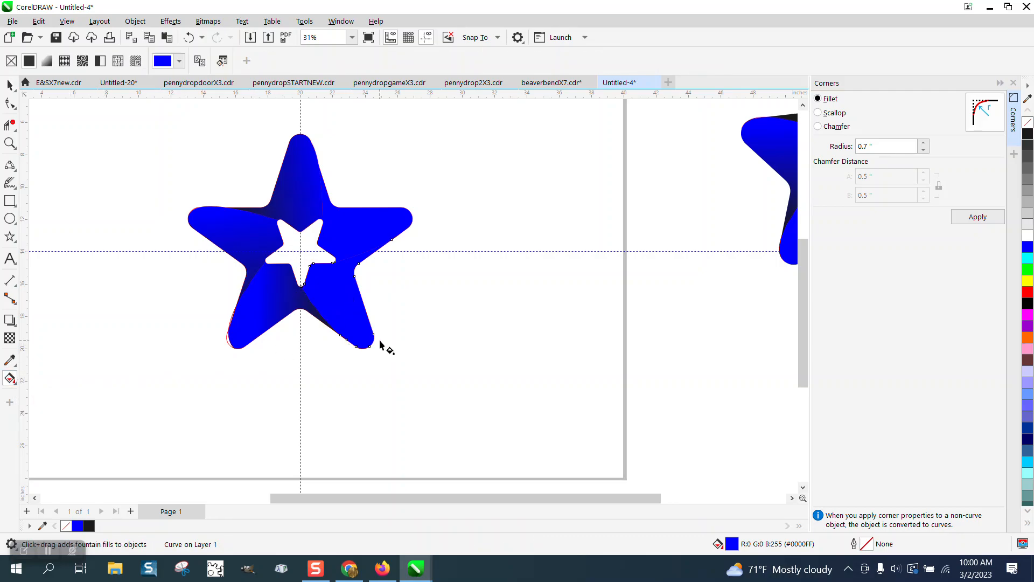
left_click_drag(360, 325, 382, 247)
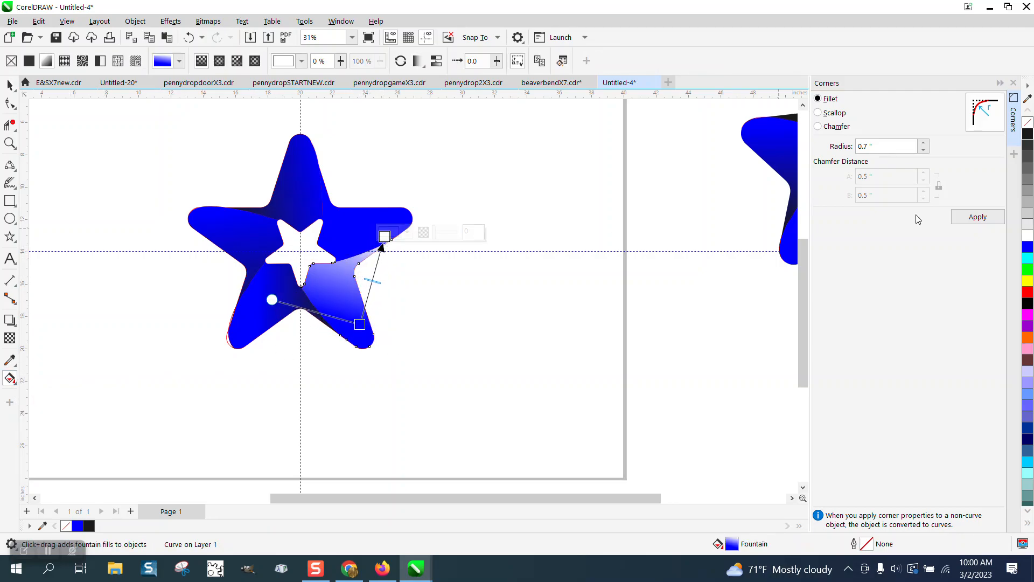
left_click_drag(1030, 141, 383, 239)
left_click(10, 85)
Step: Apply a linear fountain fill to the right arm, from blue at its tip to near-black toward the top arm
left_click(365, 214)
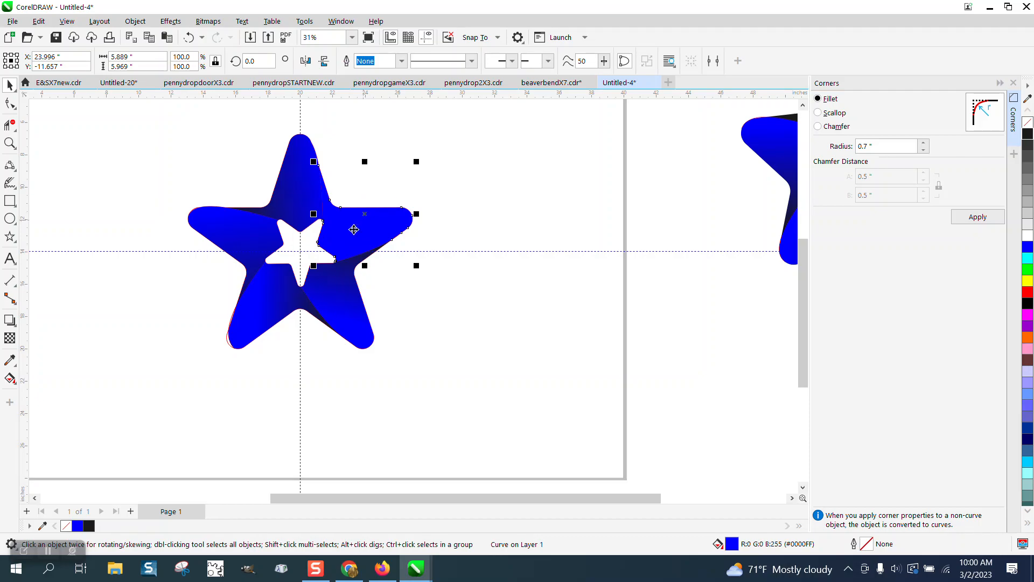
left_click(11, 380)
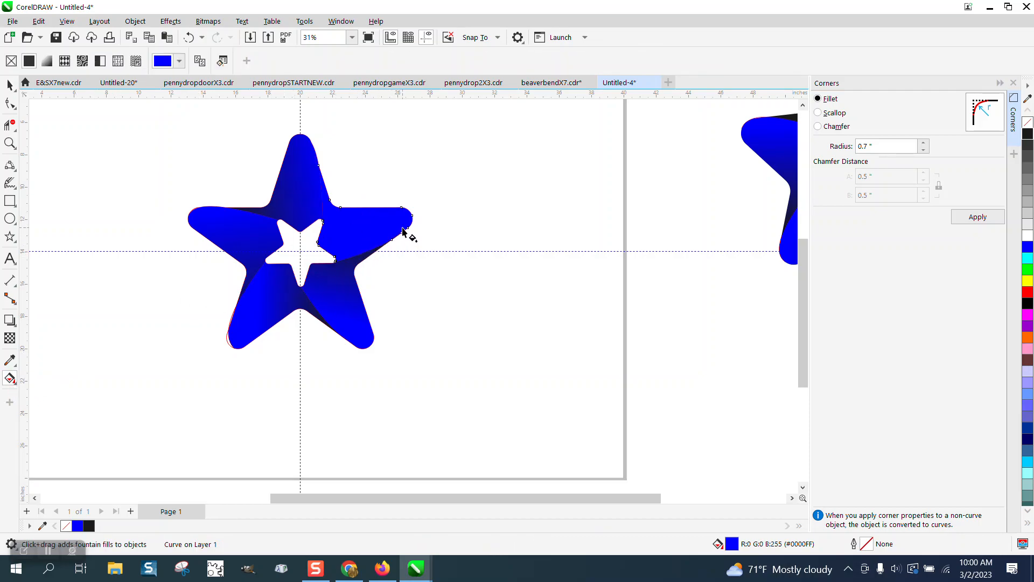
left_click(15, 382)
left_click(44, 379)
left_click_drag(404, 223, 304, 196)
left_click_drag(1019, 134, 305, 196)
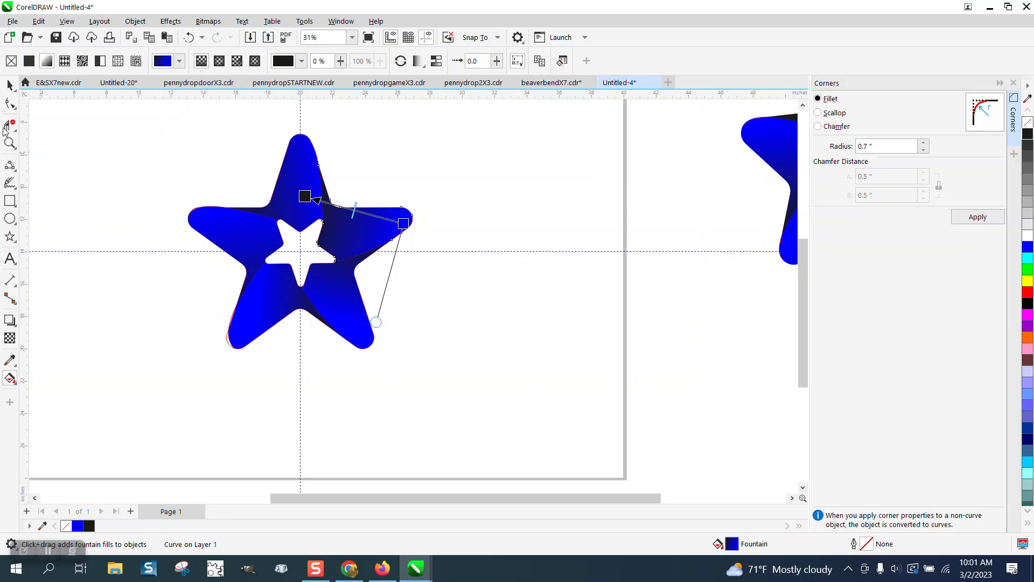
left_click(8, 86)
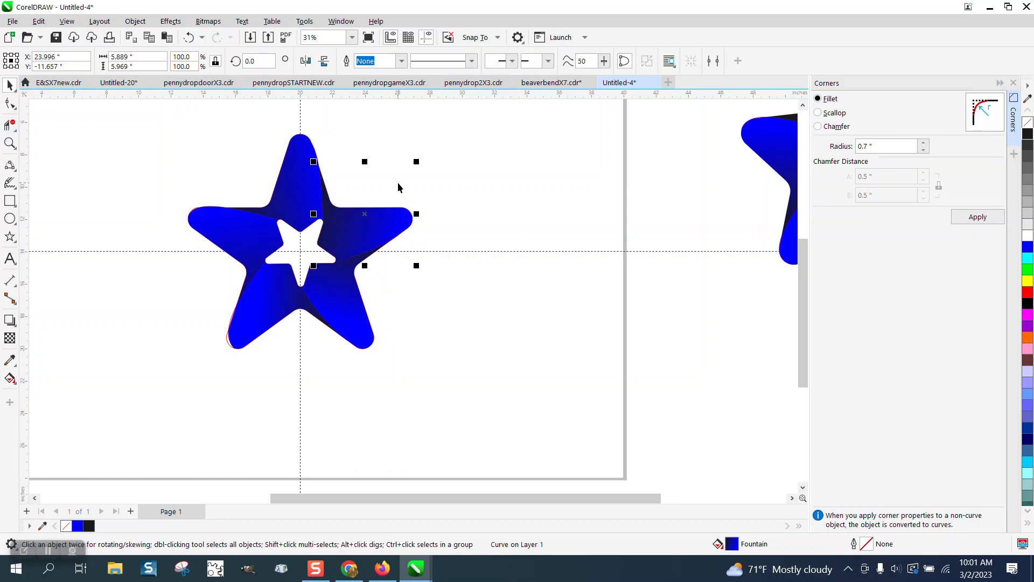
Step: Try moving the right-arm piece 5 inches to the right to expose the outline beneath, and undo the move
scroll(400, 189, "down", 1)
left_click(422, 208)
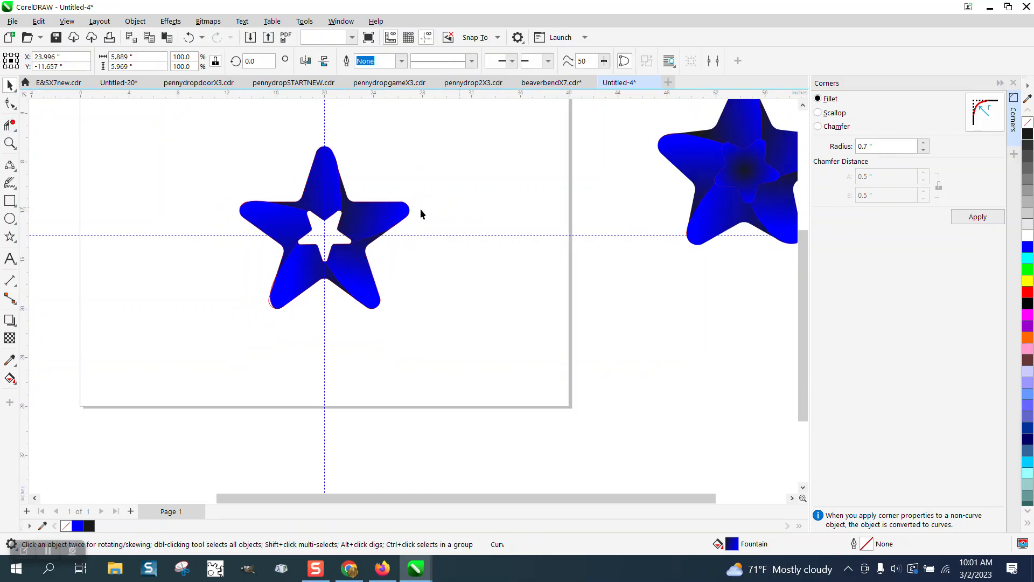
left_click(341, 211)
left_click_drag(340, 212, 402, 211)
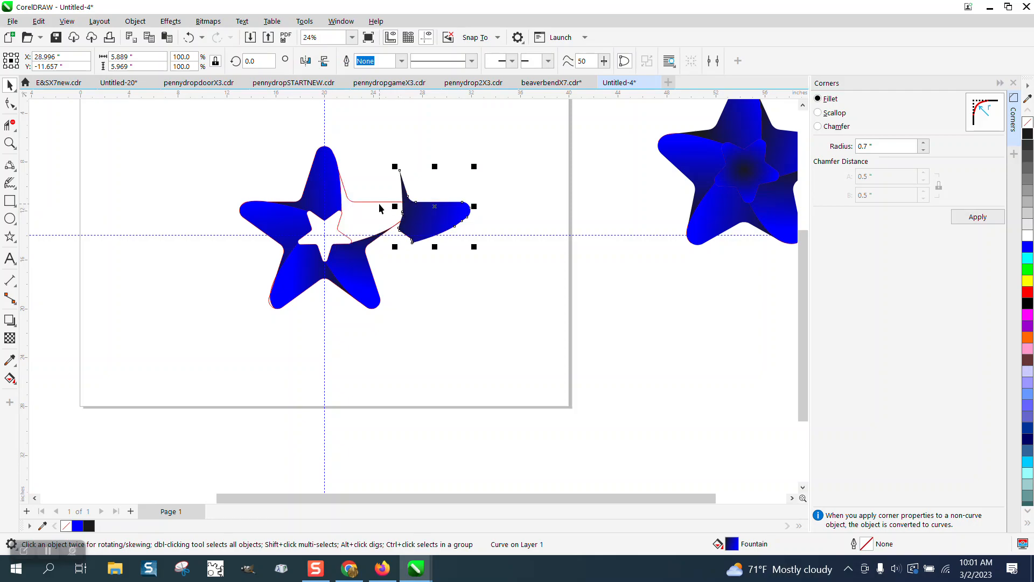
left_click(380, 206)
left_click(381, 202)
left_click(338, 230)
left_click(418, 221)
key("ctrl+z")
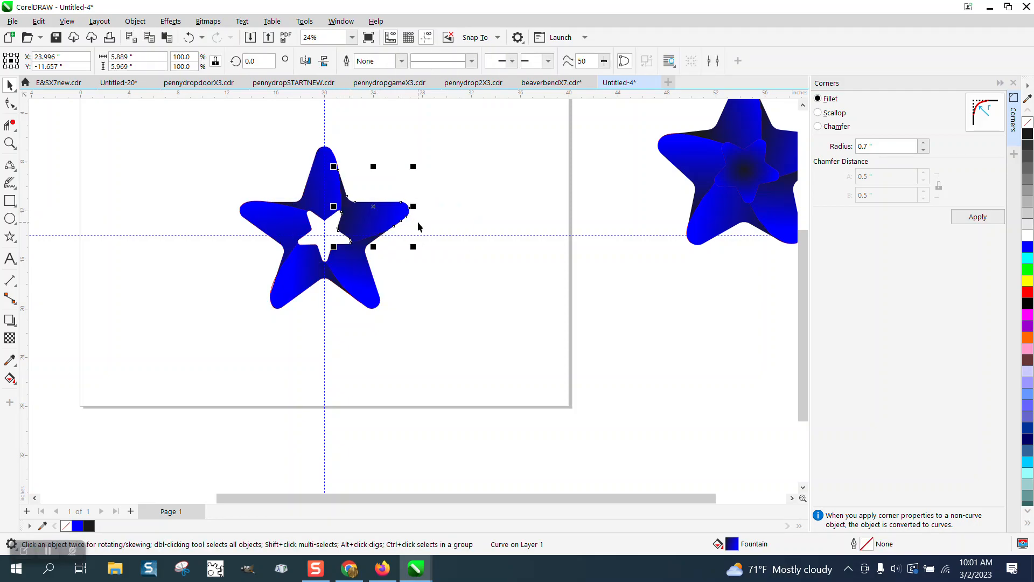
Step: Deselect everything, hide the guidelines and frame the whole shaded star in the view
left_click(425, 196)
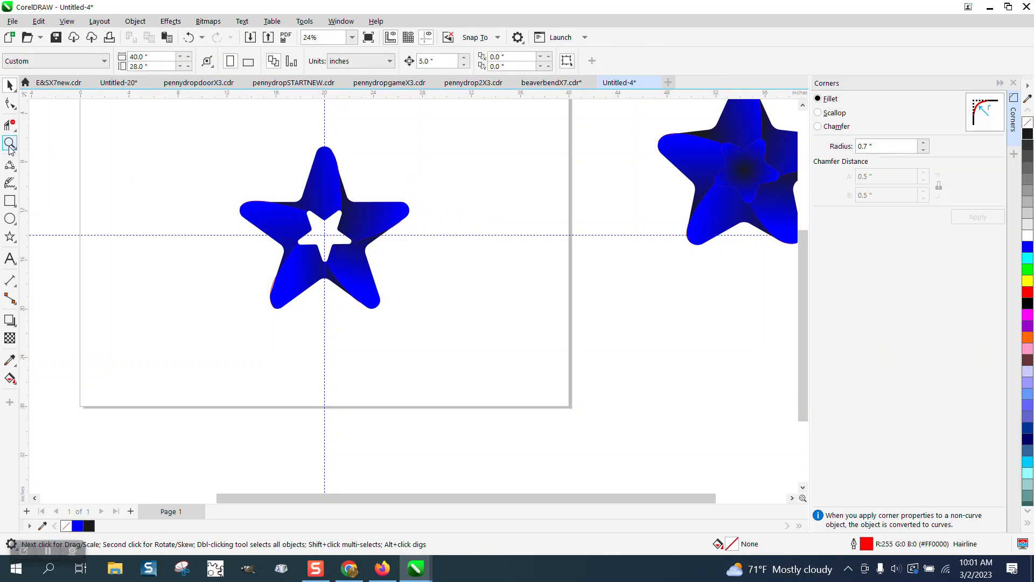
left_click(426, 37)
left_click(10, 143)
left_click_drag(208, 134, 543, 347)
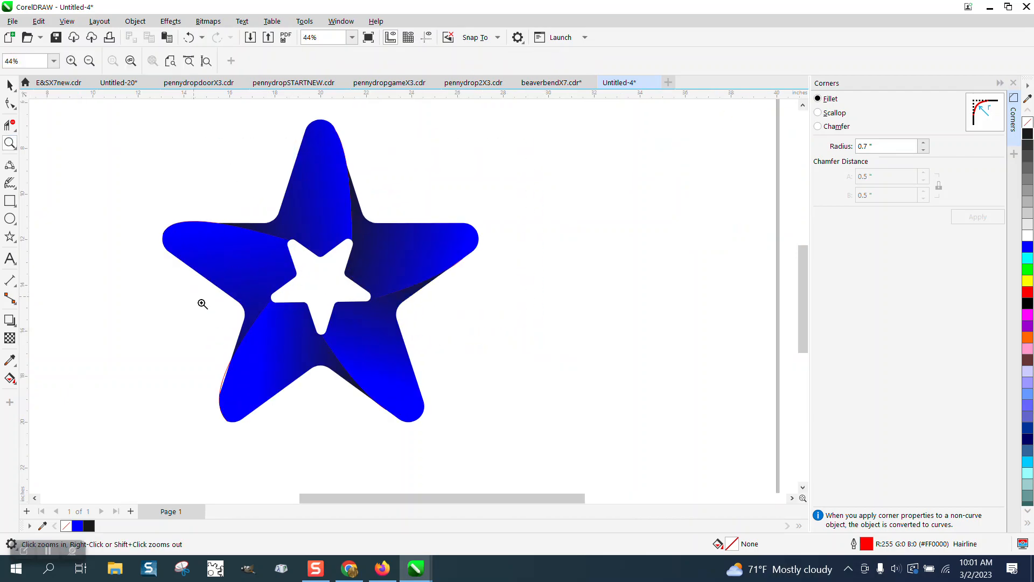
left_click(10, 86)
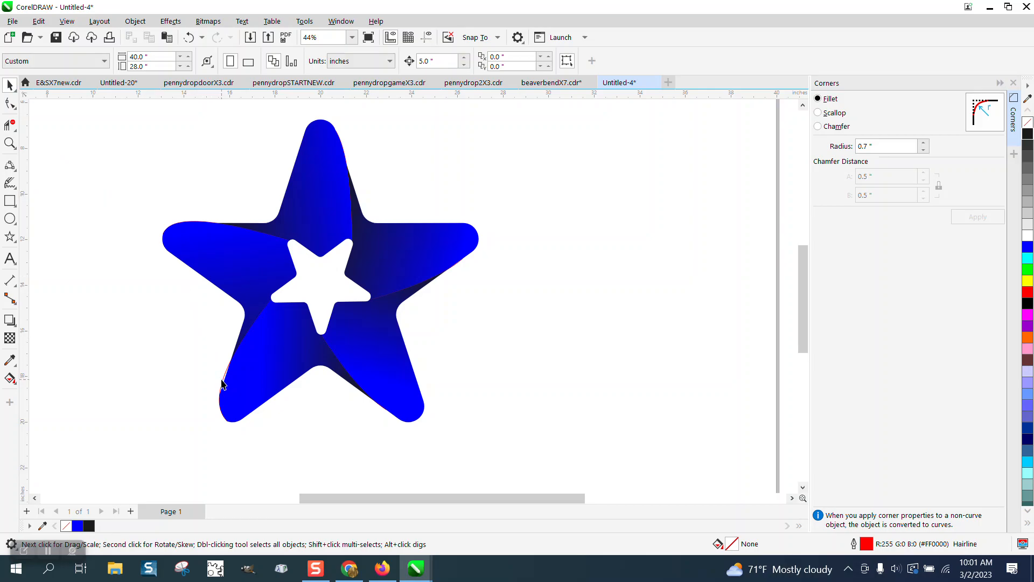
Step: Move the lower-left arm piece 5 inches right, delete the leftover outline beneath it, and move the piece back into place
left_click(223, 385)
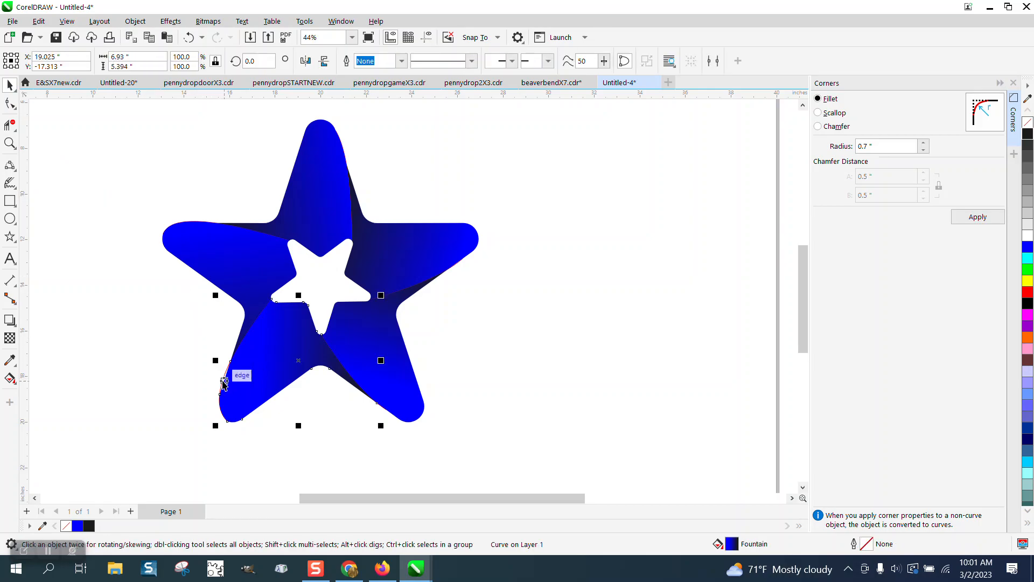
key("Right")
left_click(222, 384)
key("Delete")
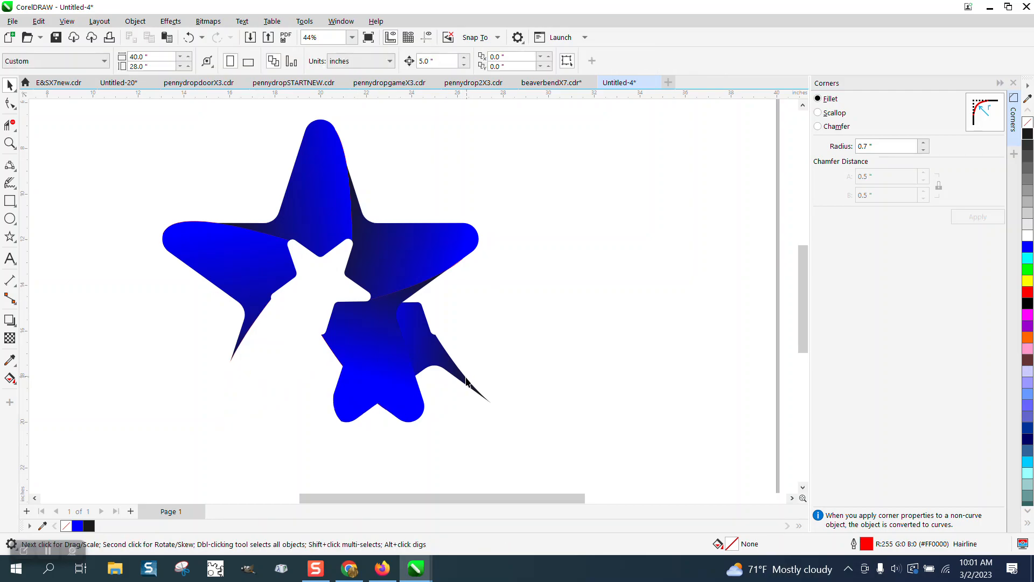
left_click(463, 379)
key("Left")
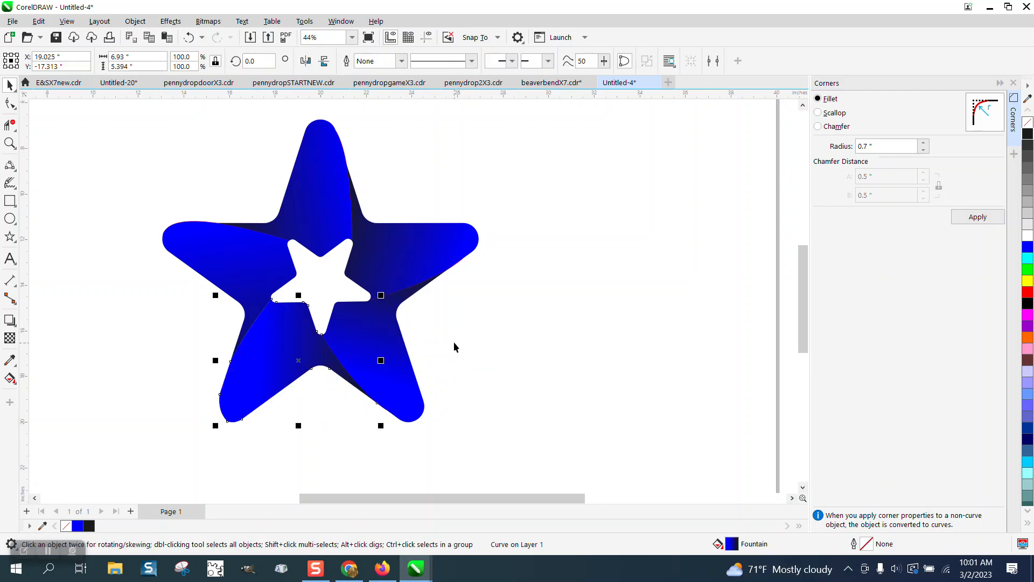
Step: Smart-fill the empty inner star at the centre with solid blue and no outline
left_click(328, 285)
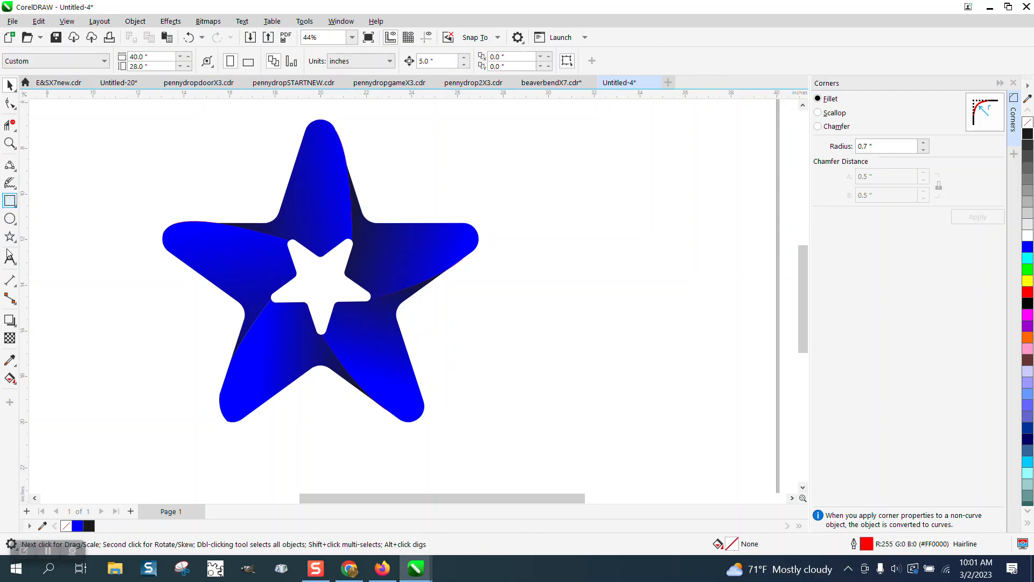
left_click(15, 383)
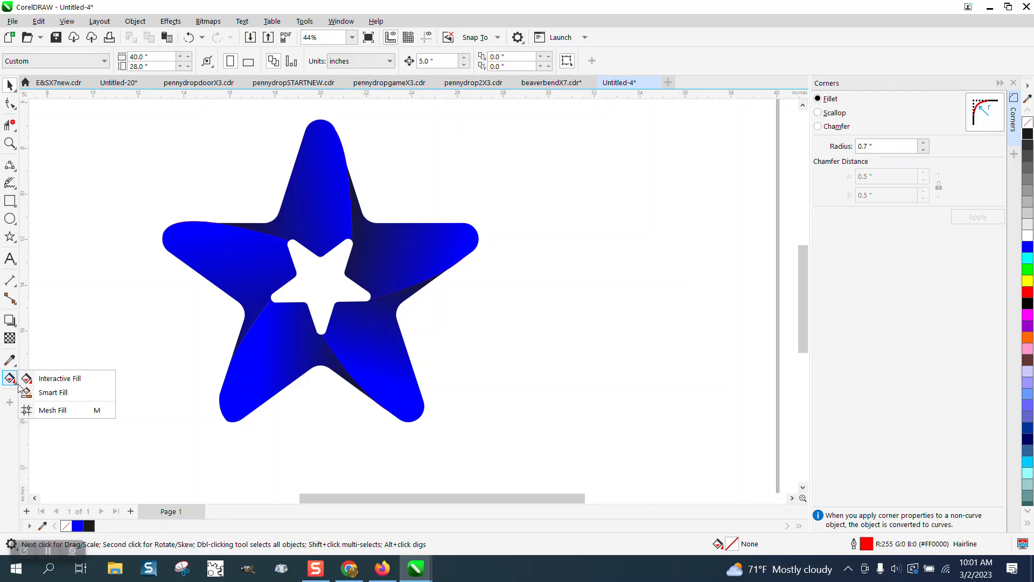
left_click(50, 391)
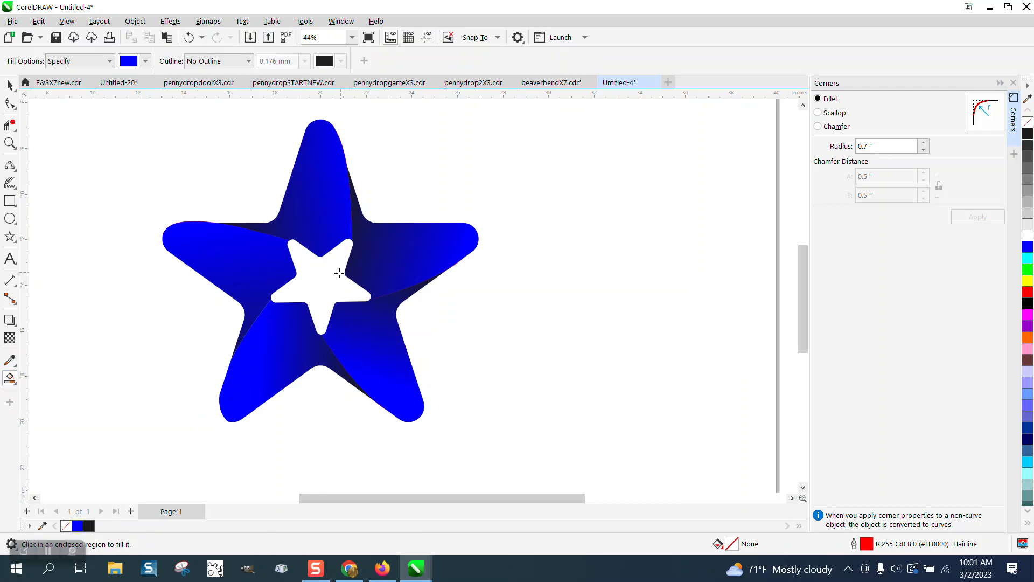
left_click(332, 274)
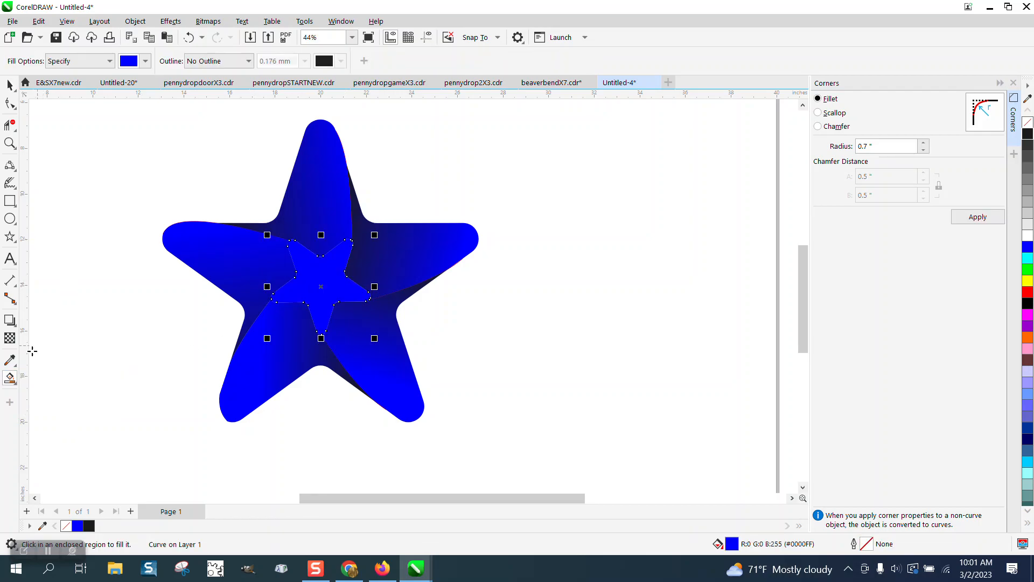
Step: Apply an elliptical fountain fill to the inner star, near-black at its centre to blue just beyond its points
left_click(19, 382)
left_click(37, 376)
left_click_drag(320, 277, 431, 278)
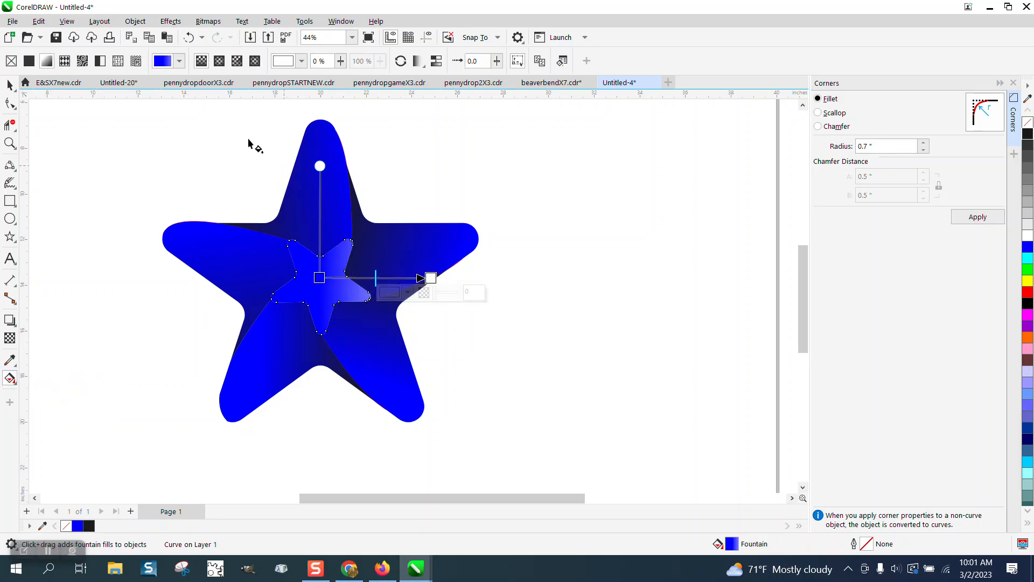
left_click(219, 61)
left_click_drag(375, 278, 321, 285)
left_click_drag(1028, 133, 320, 284)
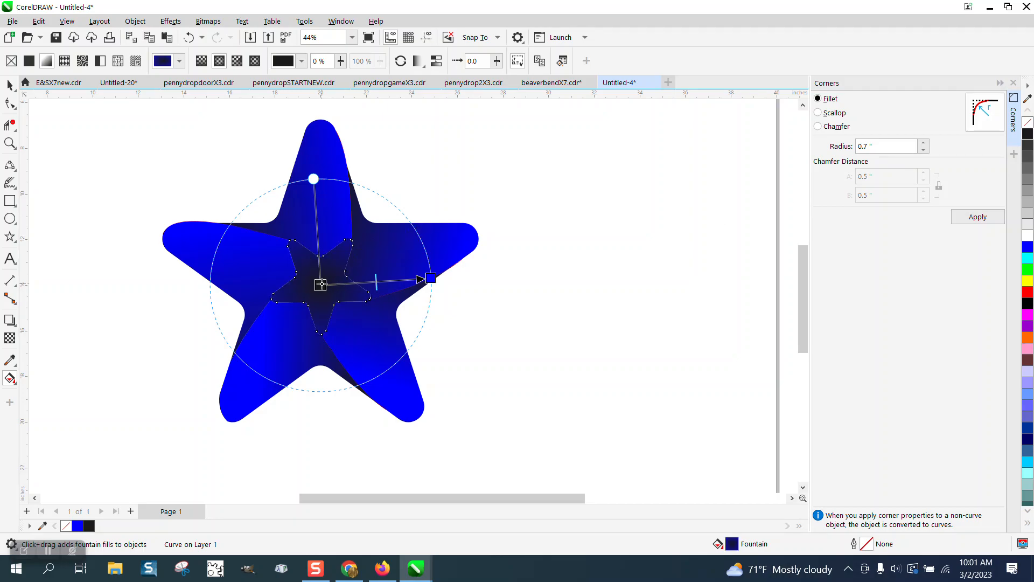
left_click_drag(430, 278, 383, 284)
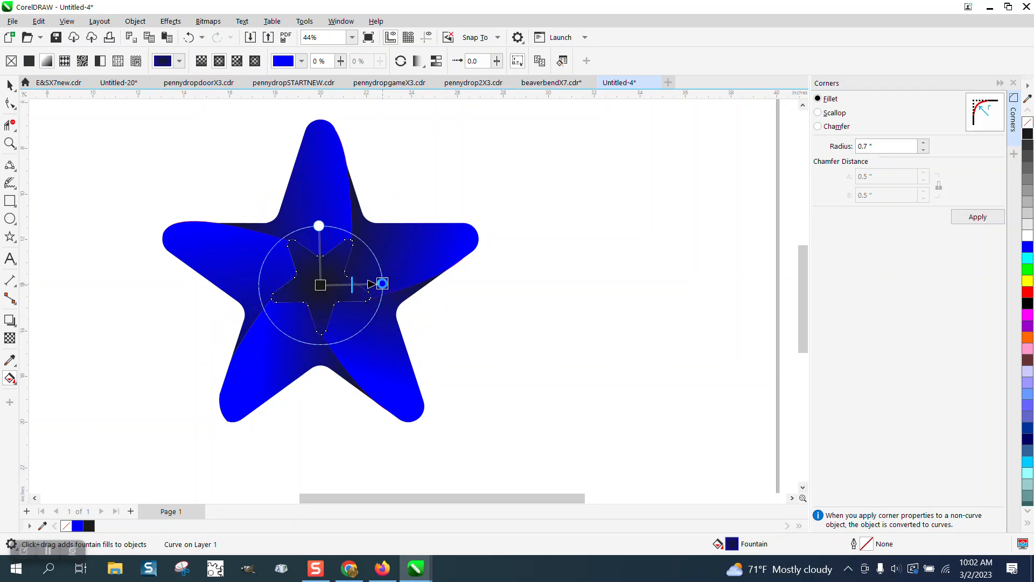
left_click(10, 85)
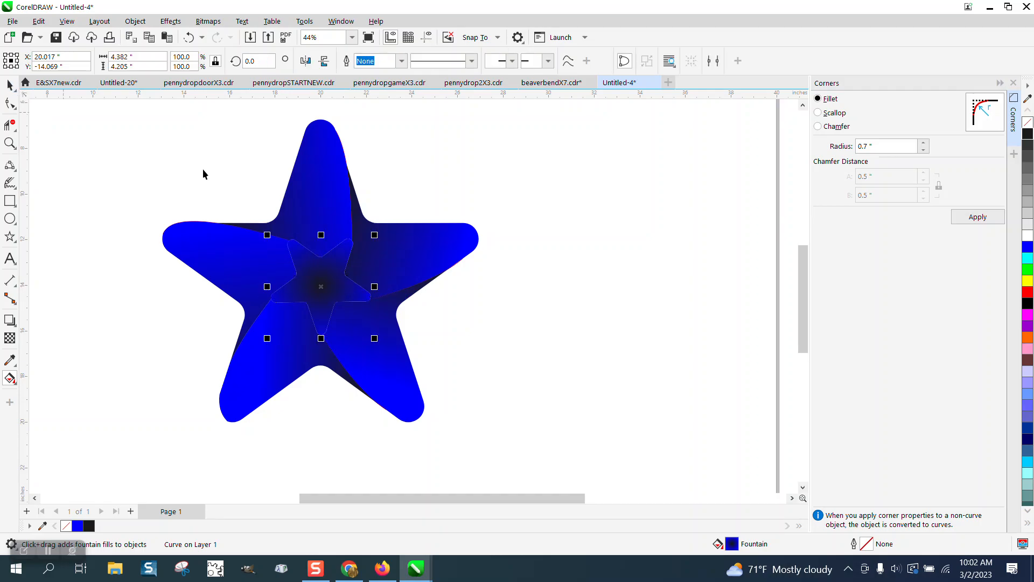
Step: Compare the shaded star with the reference star, then deselect the inner star and inspect the finished shading up close
scroll(198, 182, "down", 3)
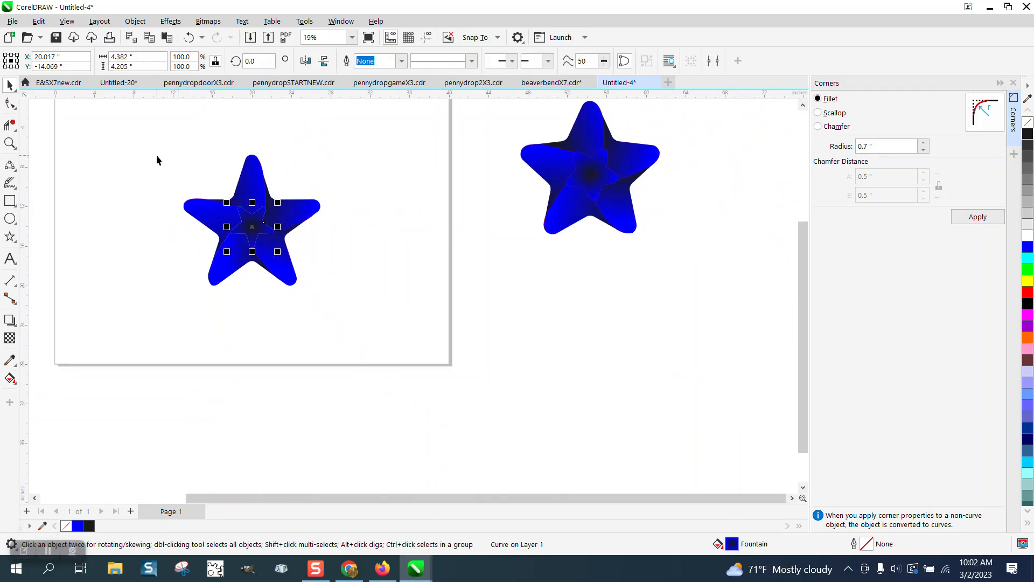
left_click(10, 143)
left_click_drag(194, 138, 464, 355)
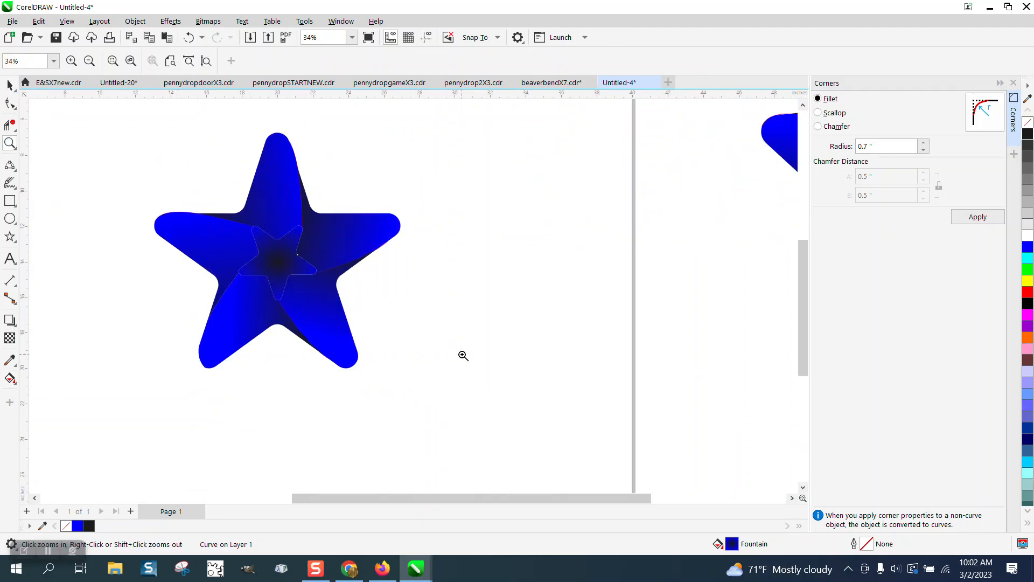
left_click(329, 284)
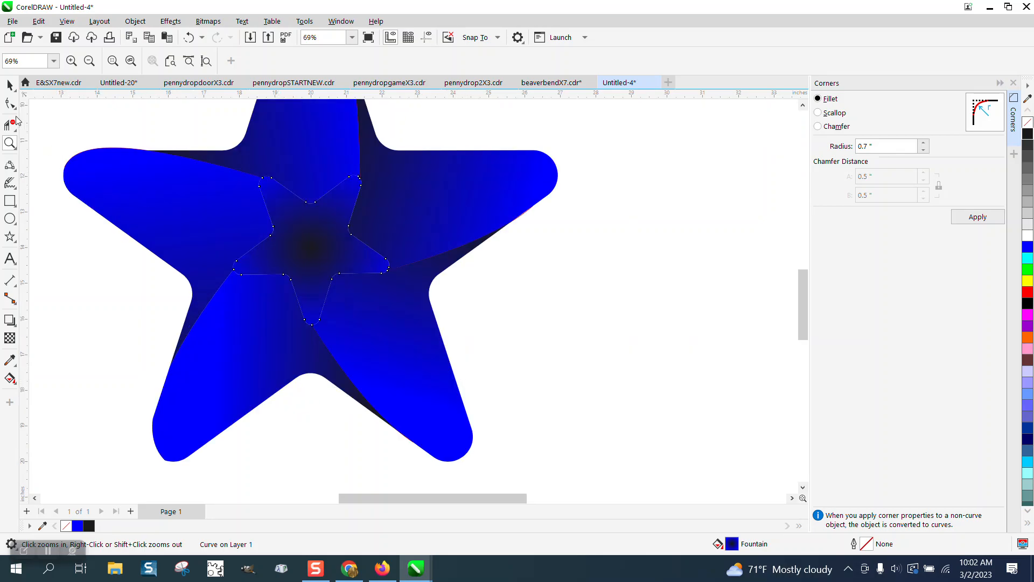
left_click(12, 86)
left_click(606, 260)
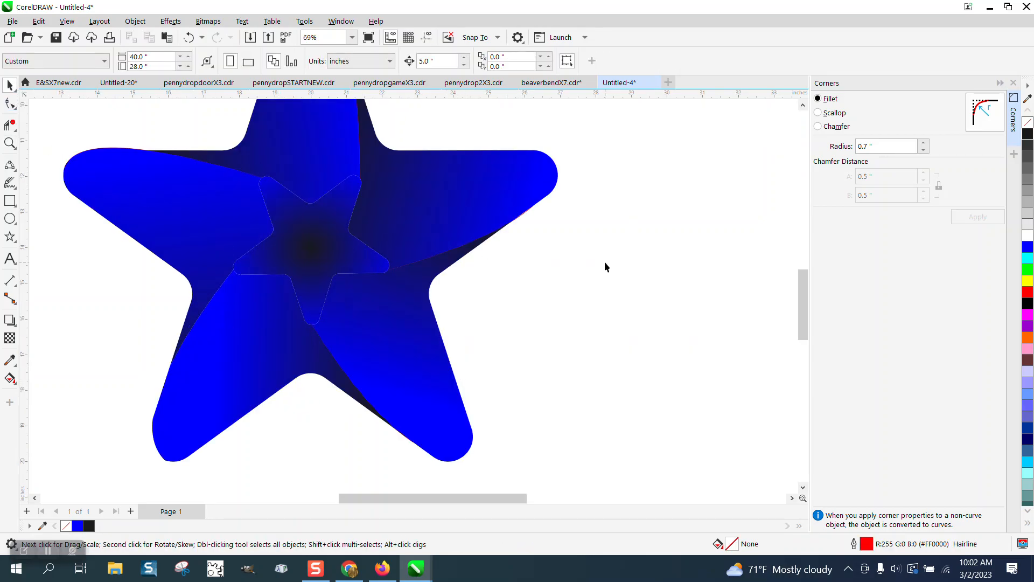
scroll(582, 276, "down", 1)
scroll(583, 275, "down", 1)
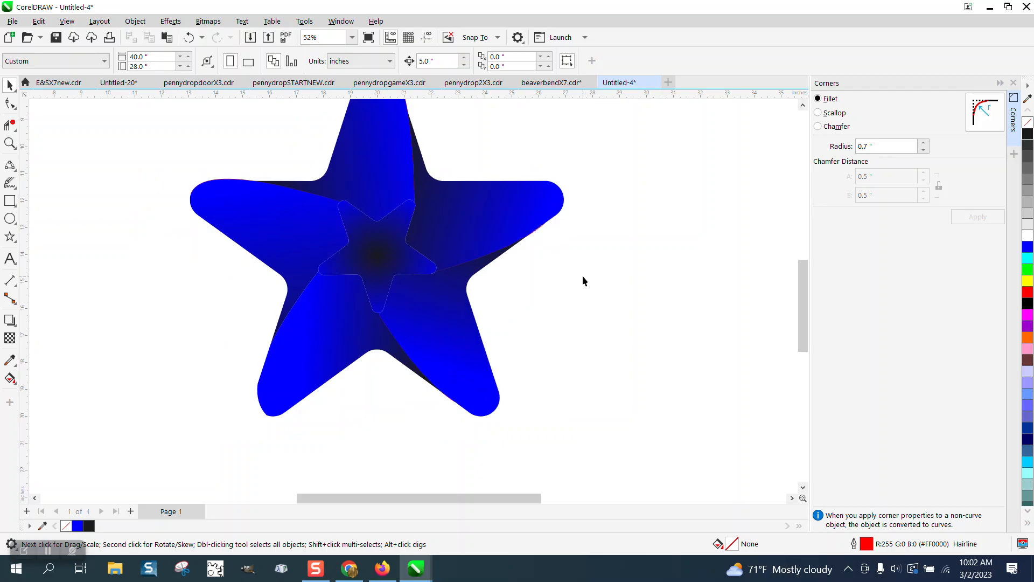
scroll(583, 276, "down", 1)
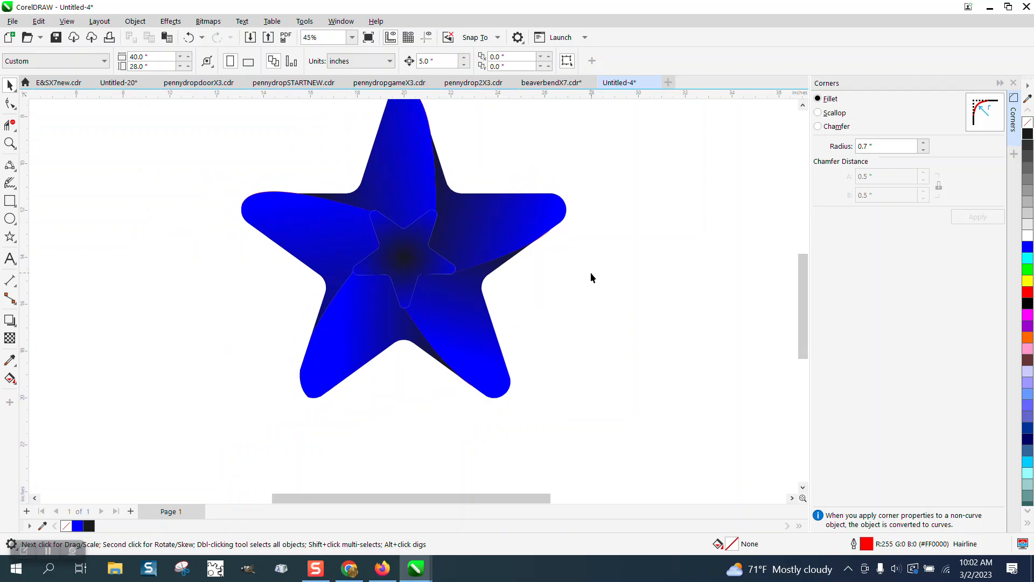